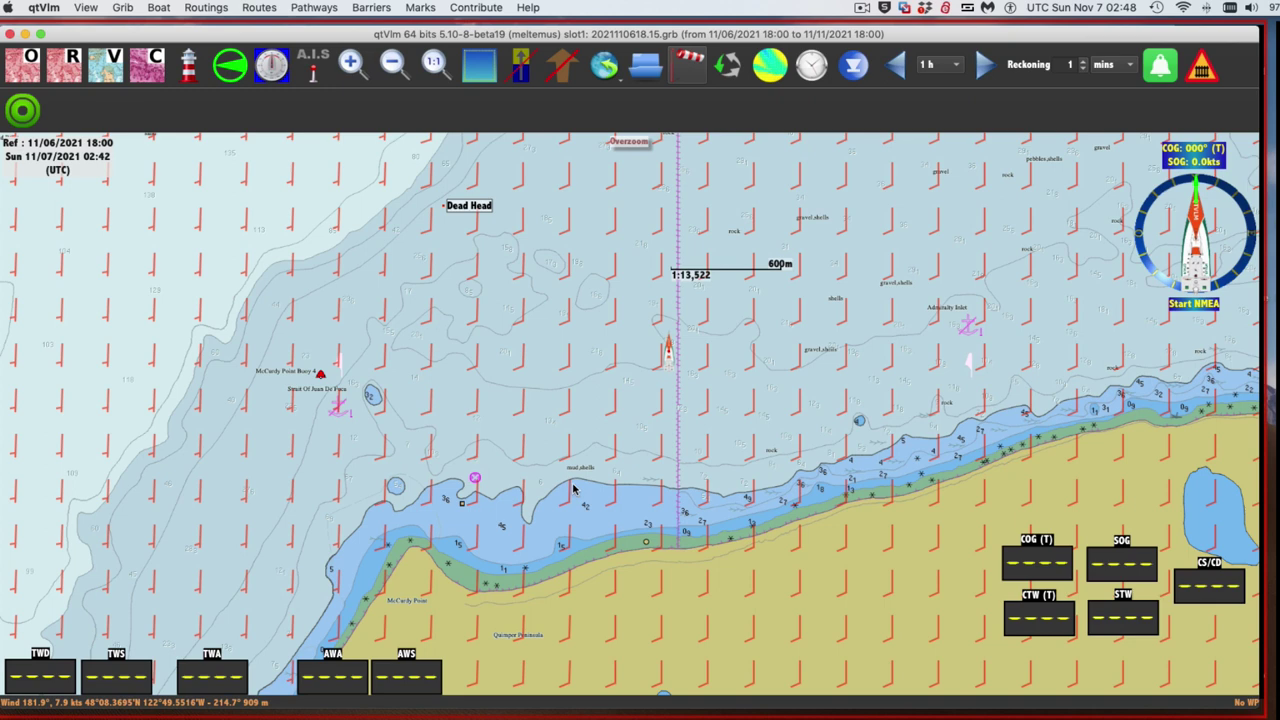
Examine the vector chart elements at the depth contour near the shore, and review the vector chart depth settings in the configuration
right_click(638, 489)
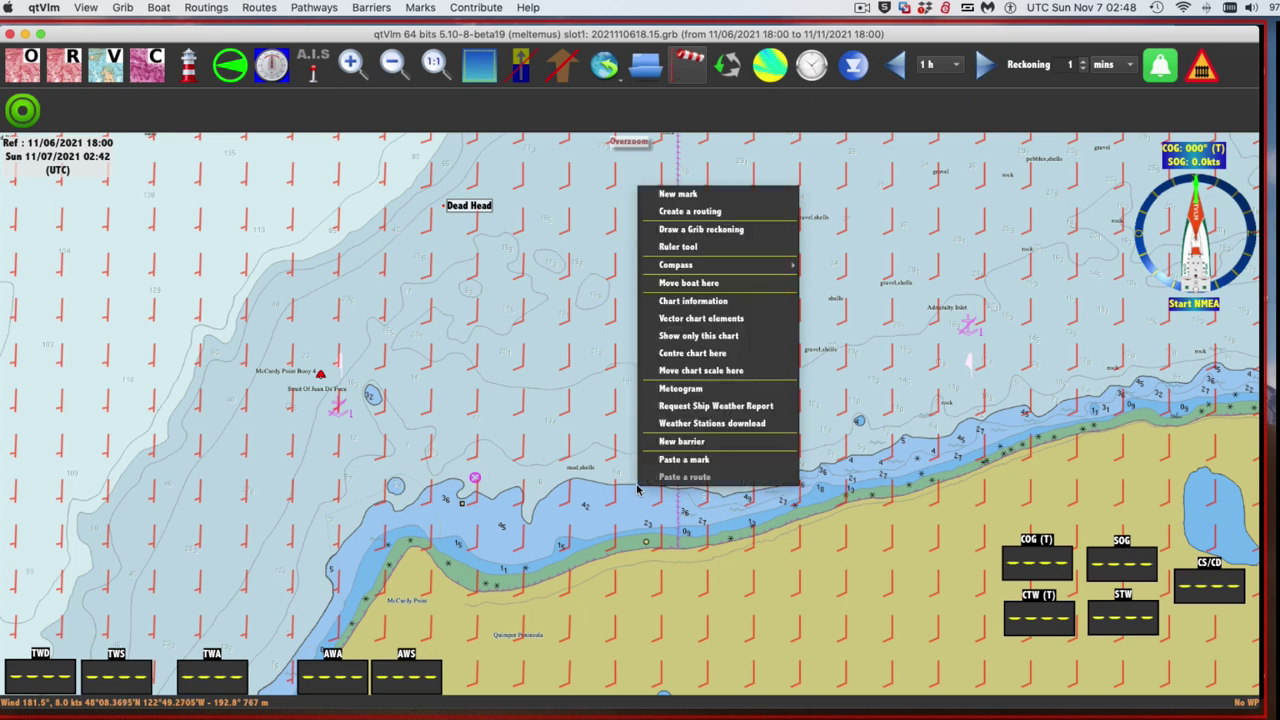
left_click(675, 326)
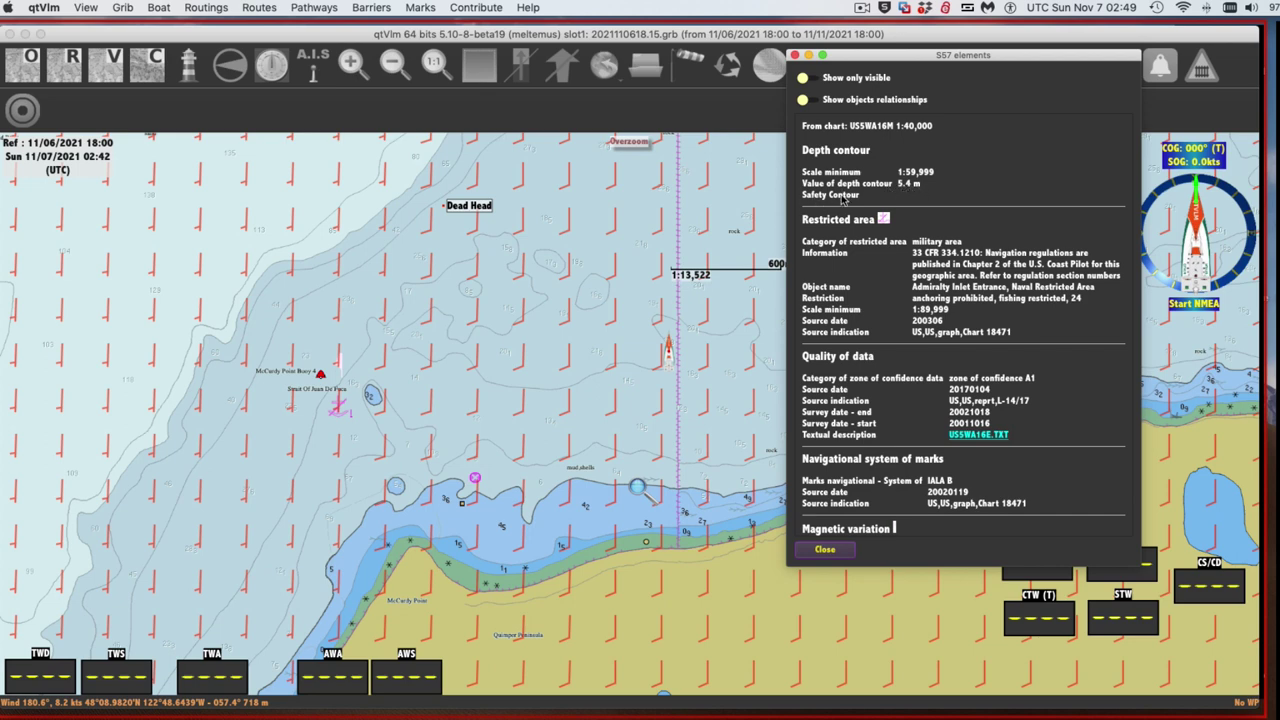
left_click(795, 55)
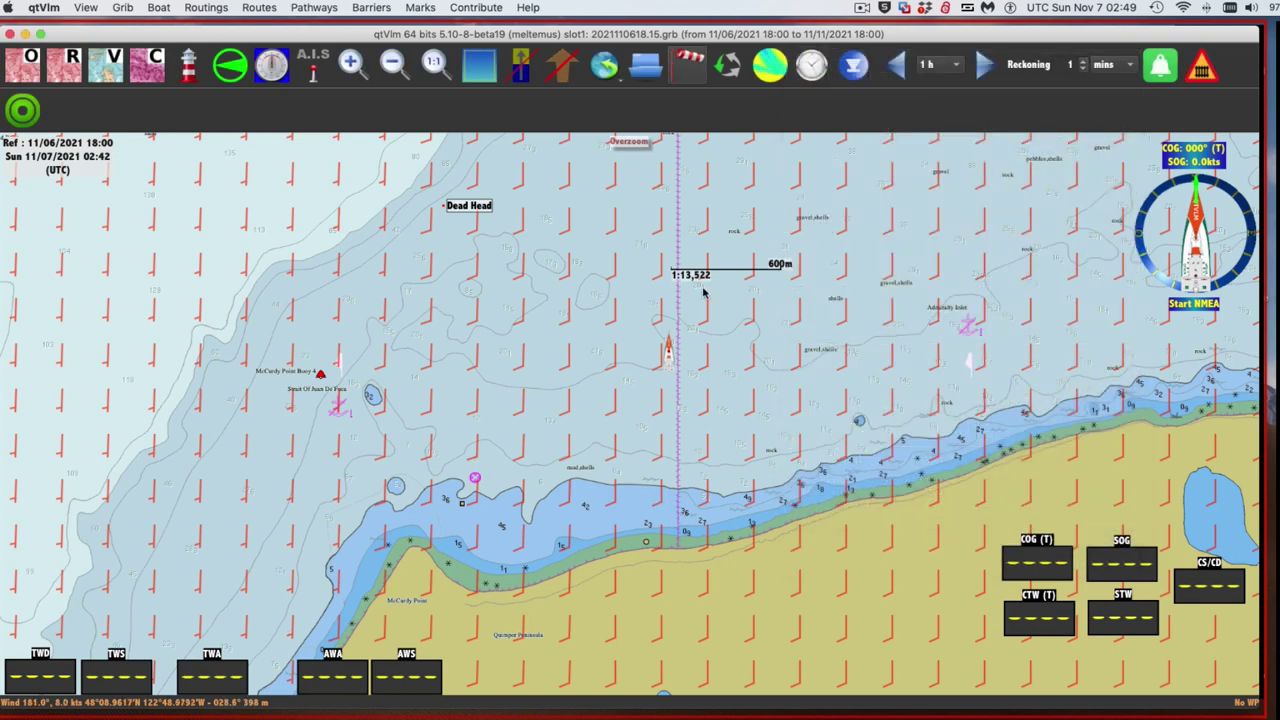
key("super+comma")
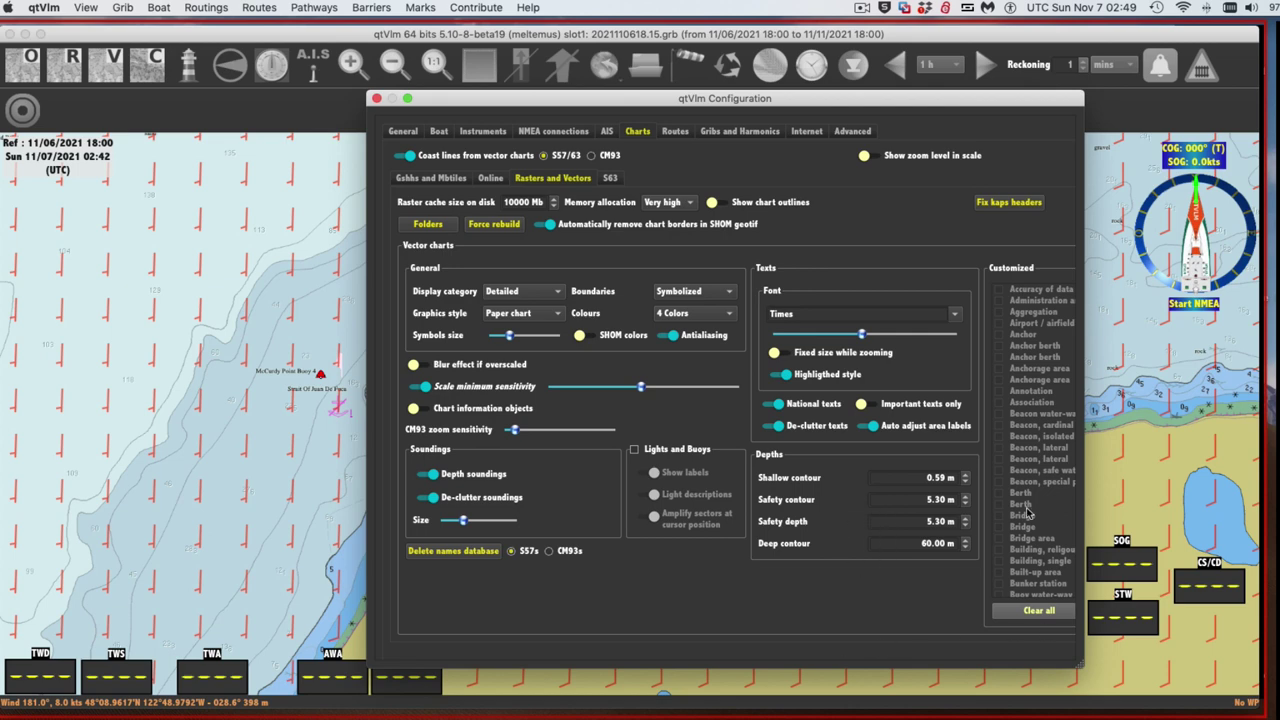
left_click(376, 99)
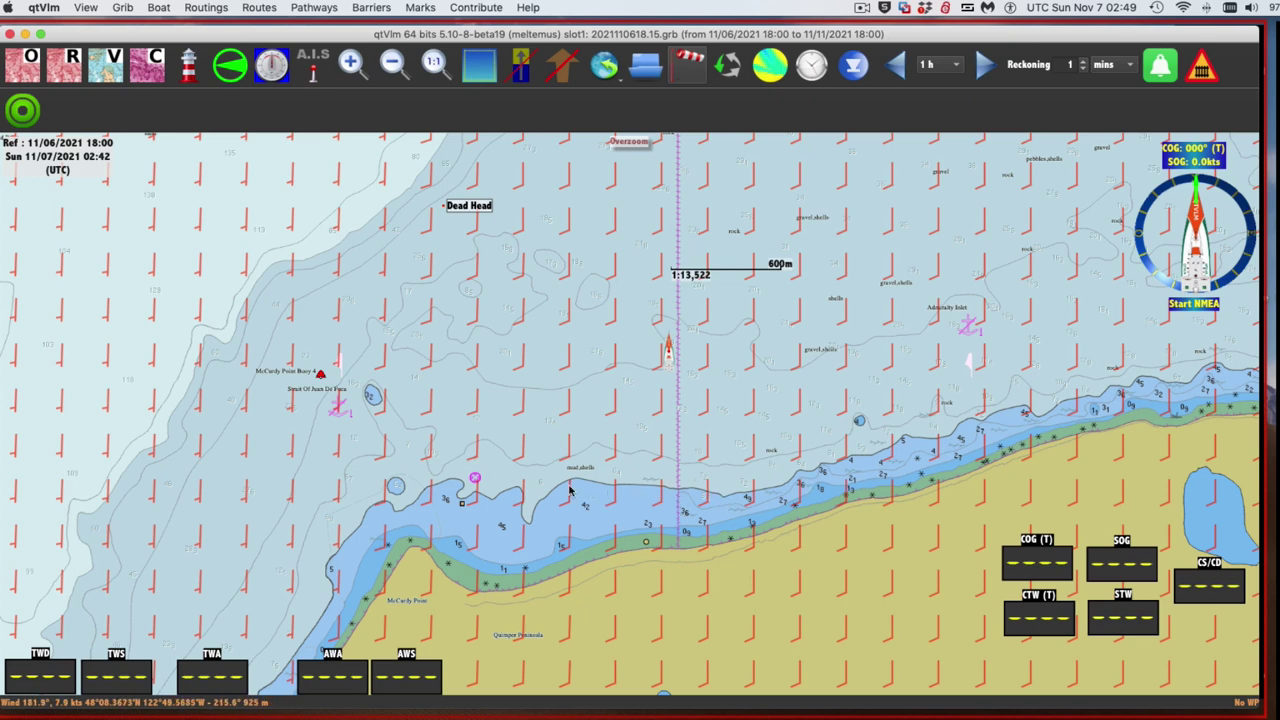
Inspect the vector chart elements of the magenta rock symbol just off McCurdy Point
scroll(459, 480, "up", 2)
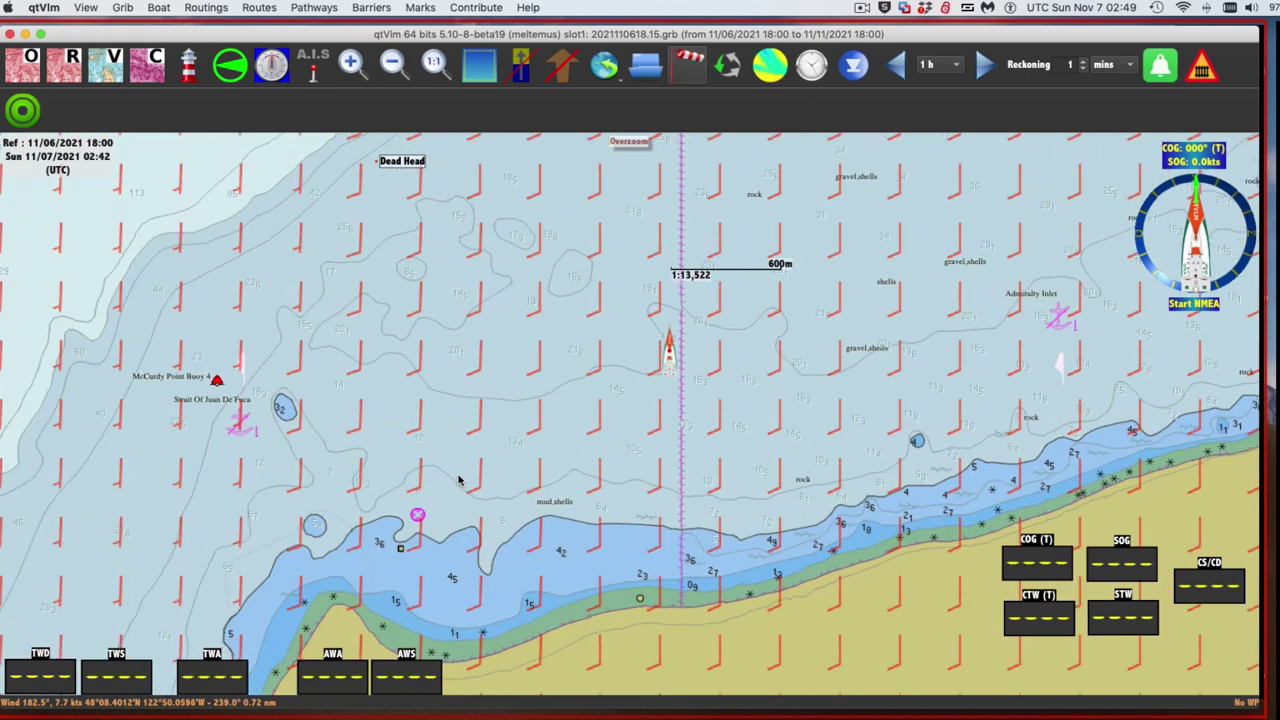
scroll(459, 480, "down", 3)
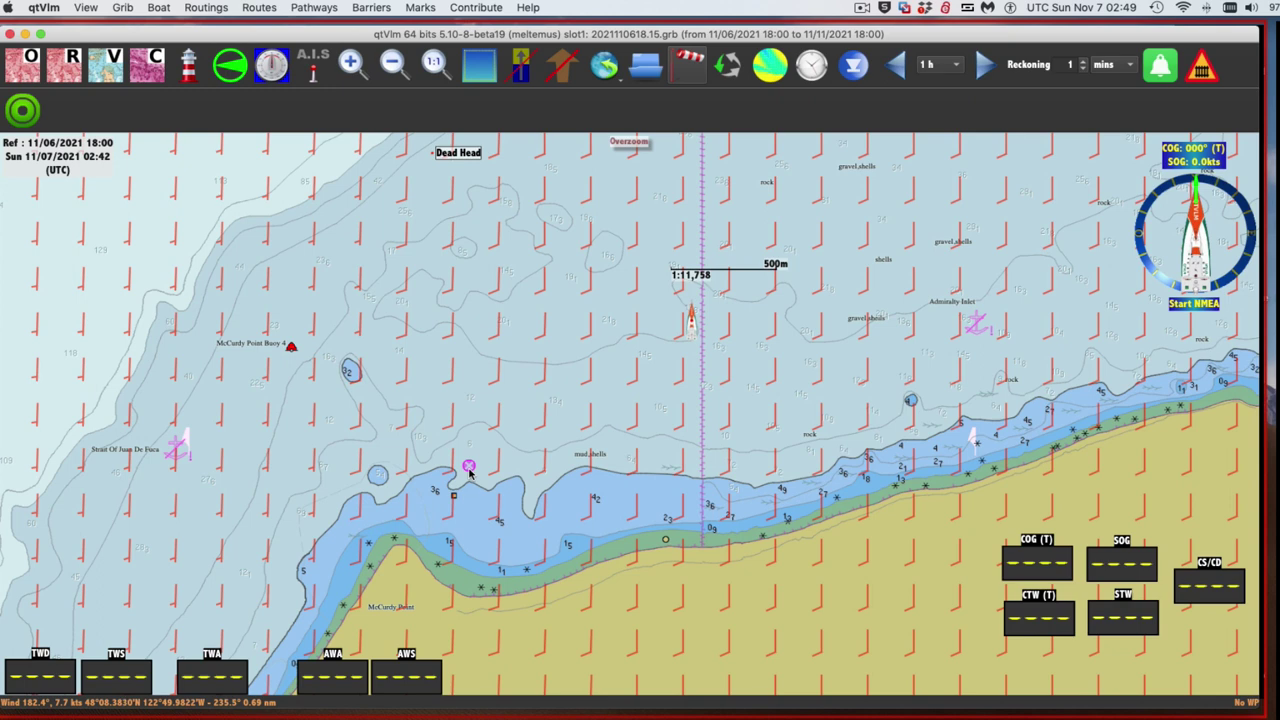
right_click(471, 474)
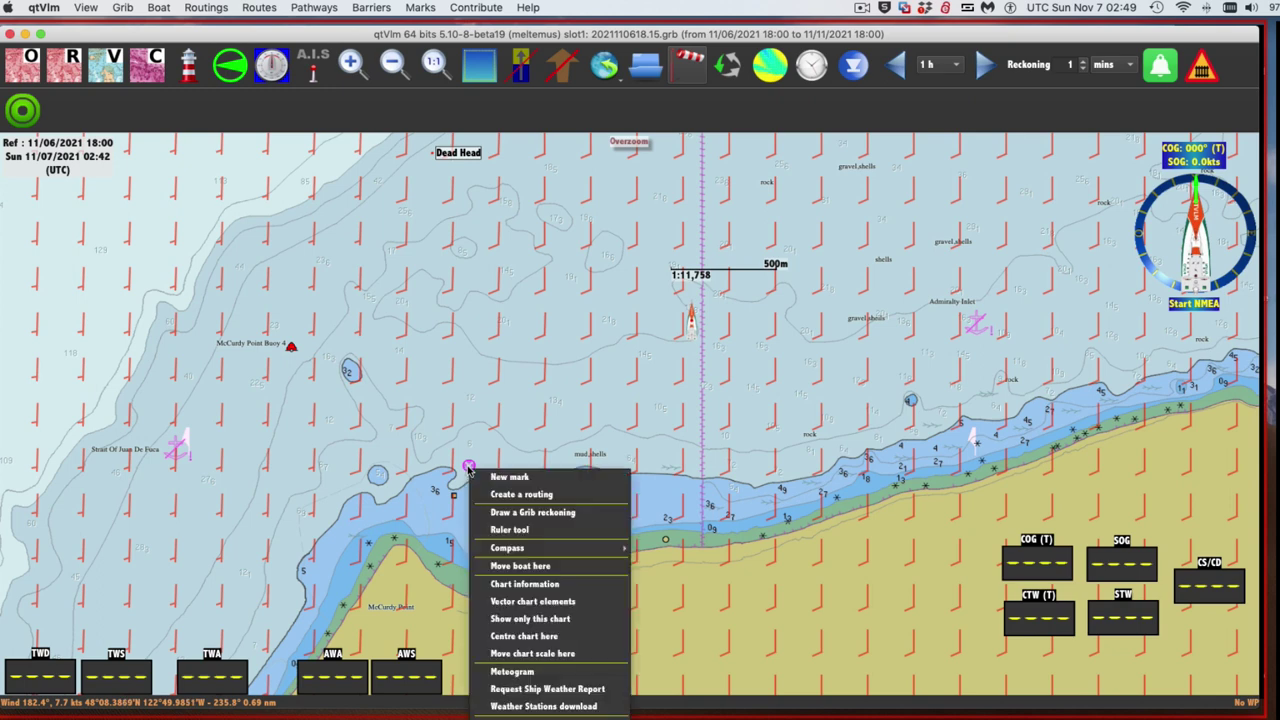
left_click(535, 601)
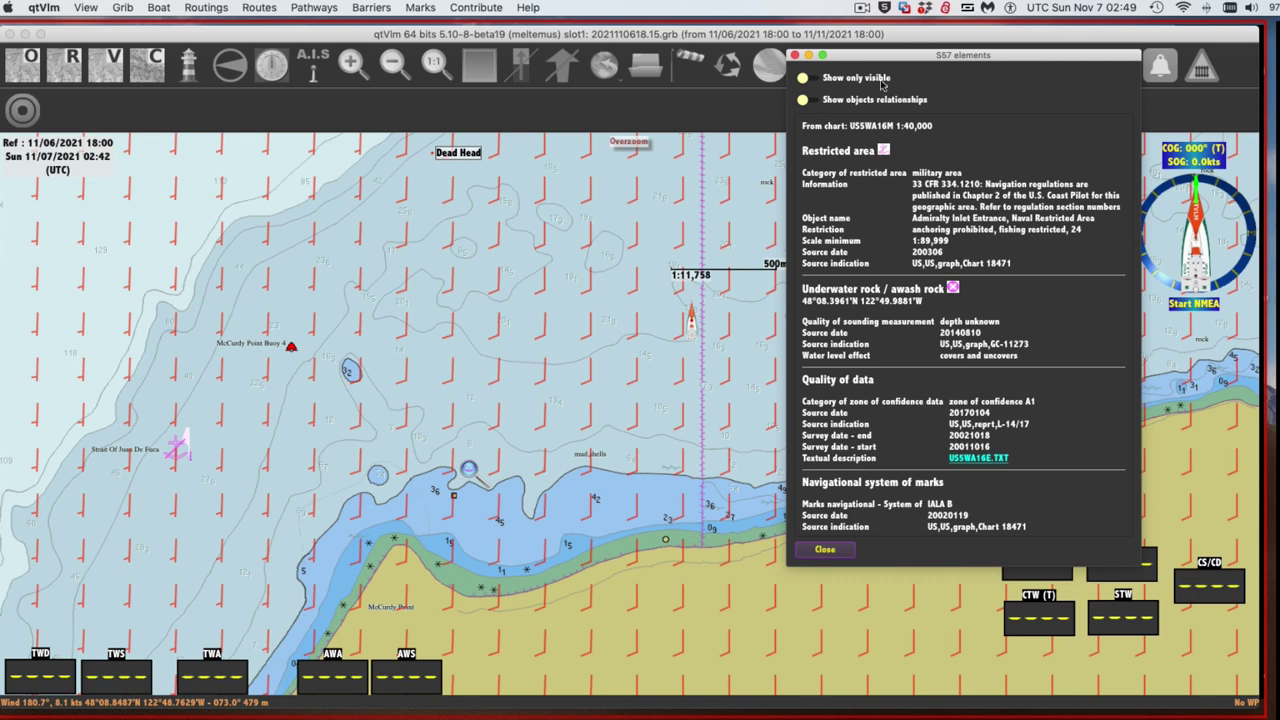
left_click(795, 55)
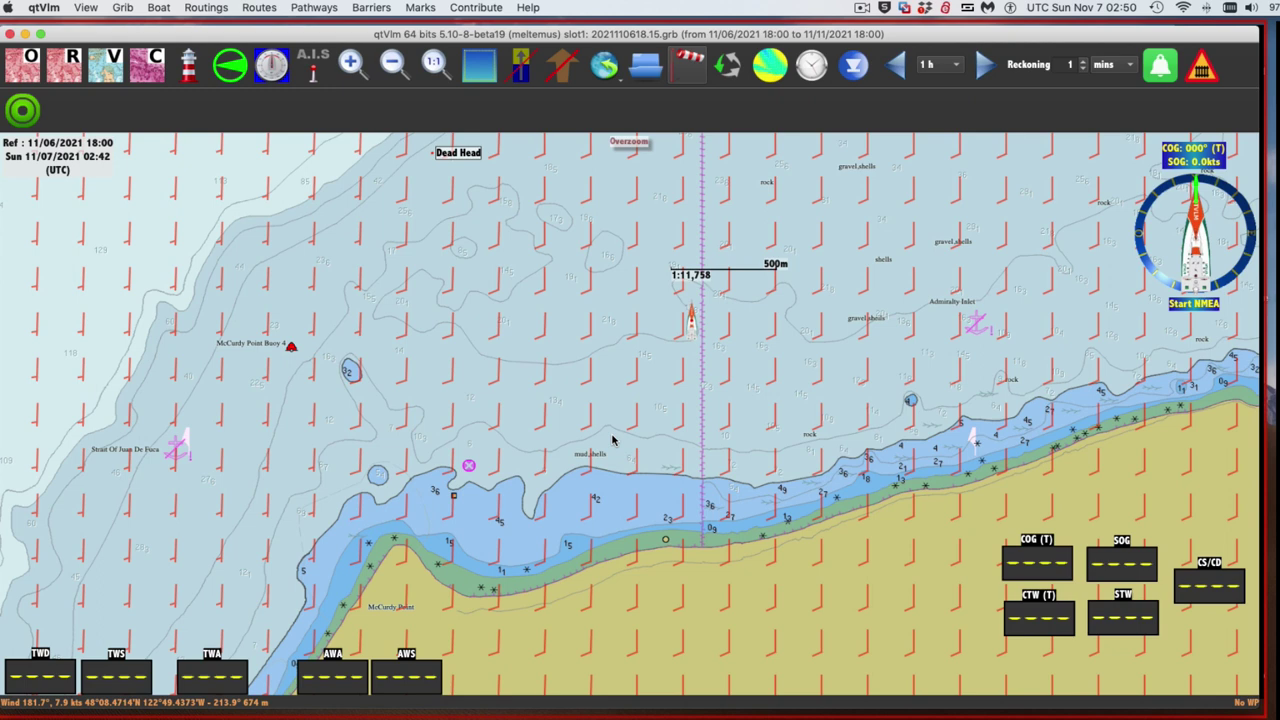
Move the Dead Head mark slightly and draw an open six-point barrier around it
left_click_drag(460, 213, 497, 264)
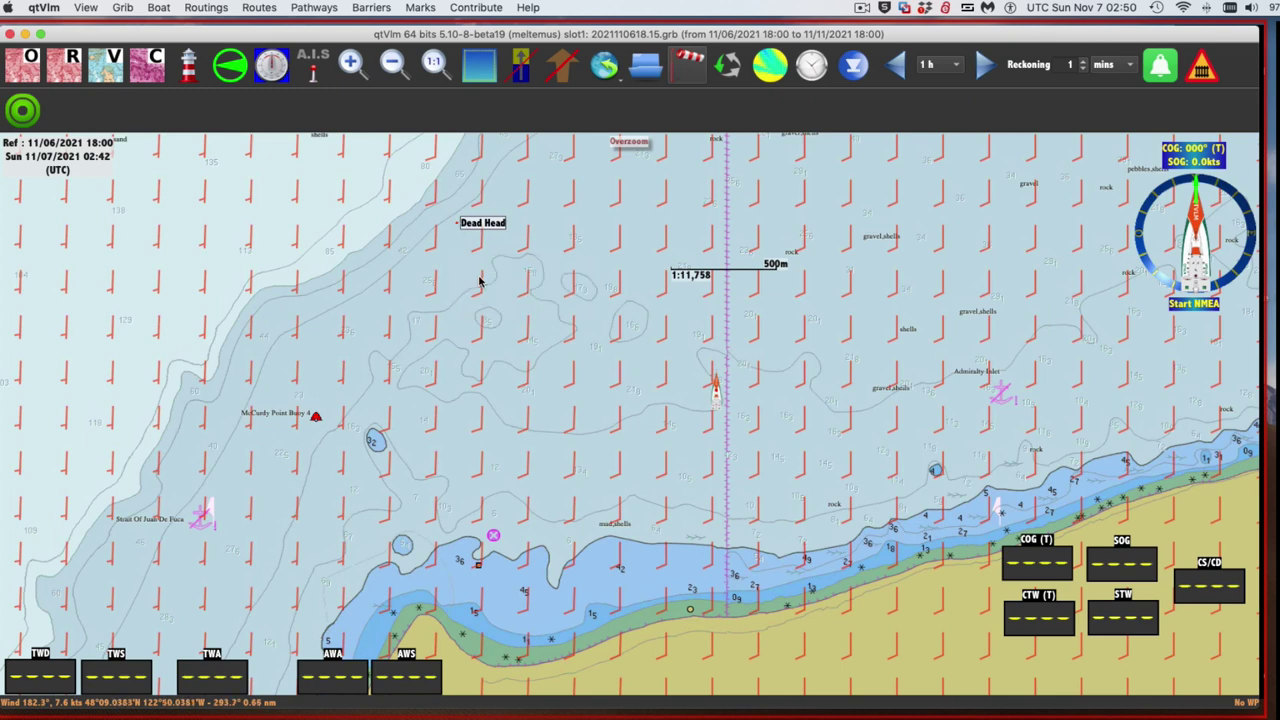
left_click_drag(458, 221, 474, 220)
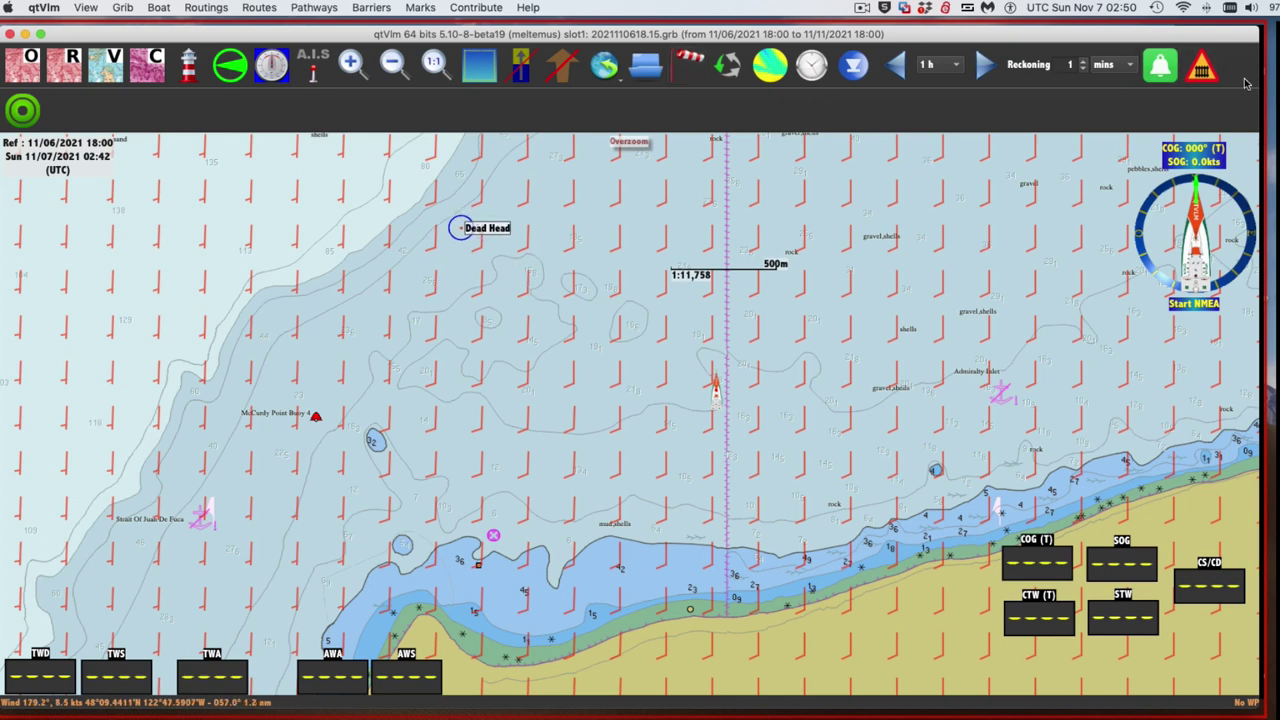
left_click(1212, 76)
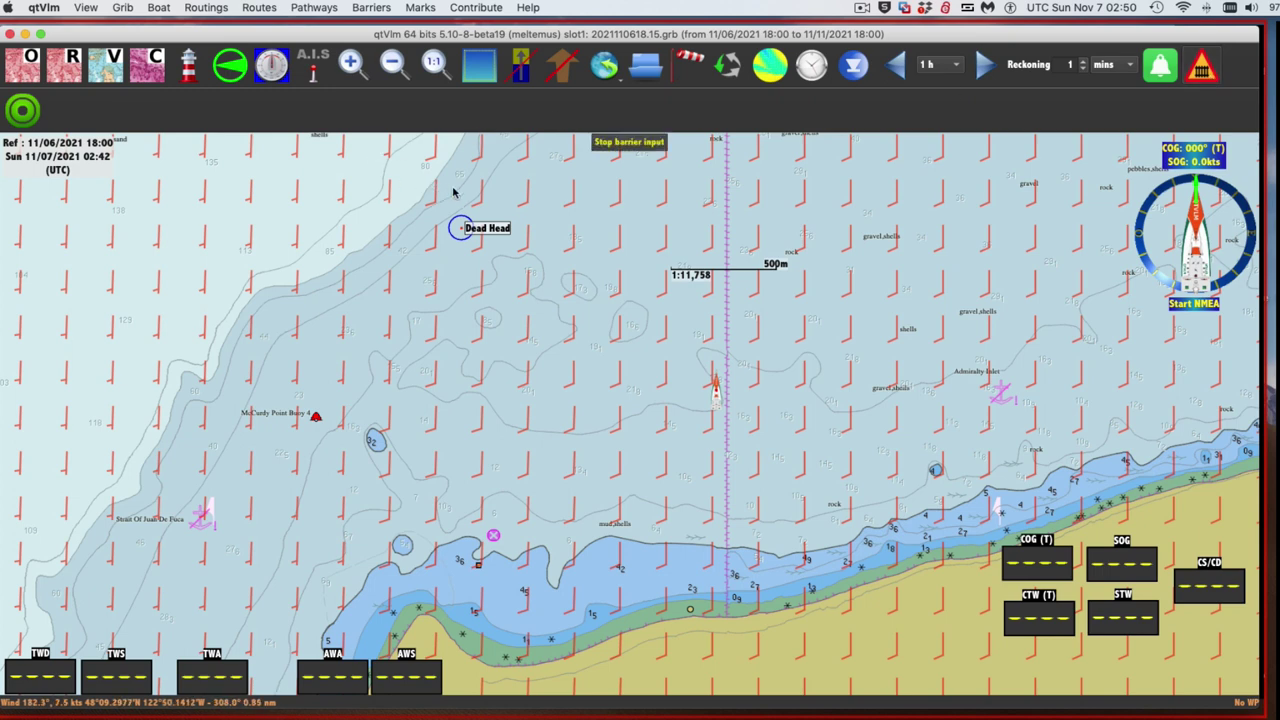
left_click(465, 188)
left_click(418, 220)
left_click(450, 275)
left_click(551, 257)
left_click(515, 175)
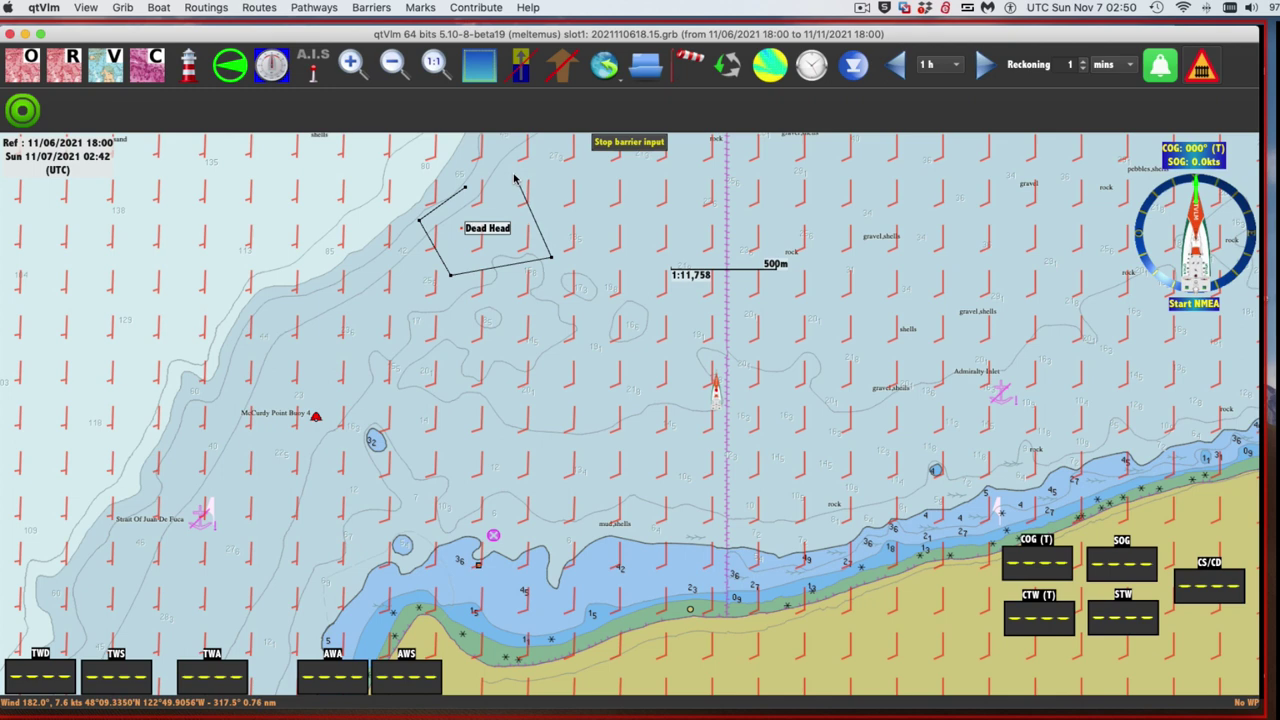
left_click(473, 184)
left_click(466, 196)
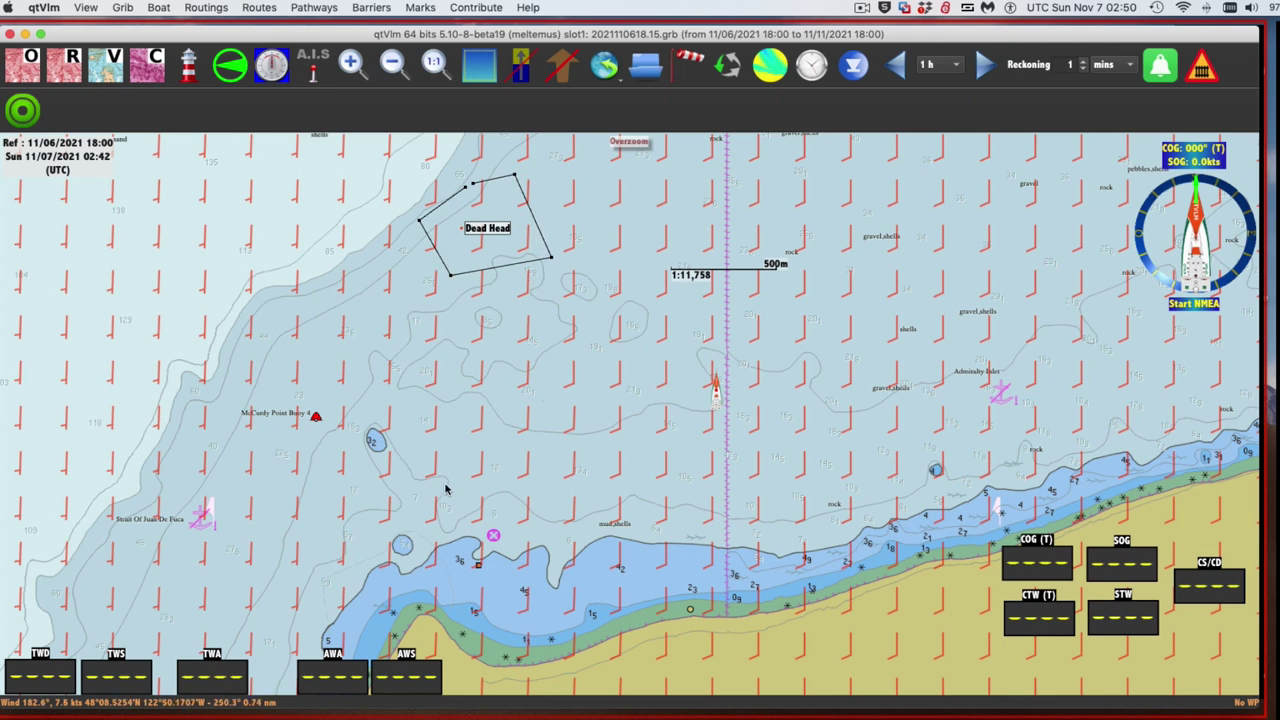
Measure from the boat towards the shore to its south with the Ruler tool
left_click(716, 399)
right_click(716, 400)
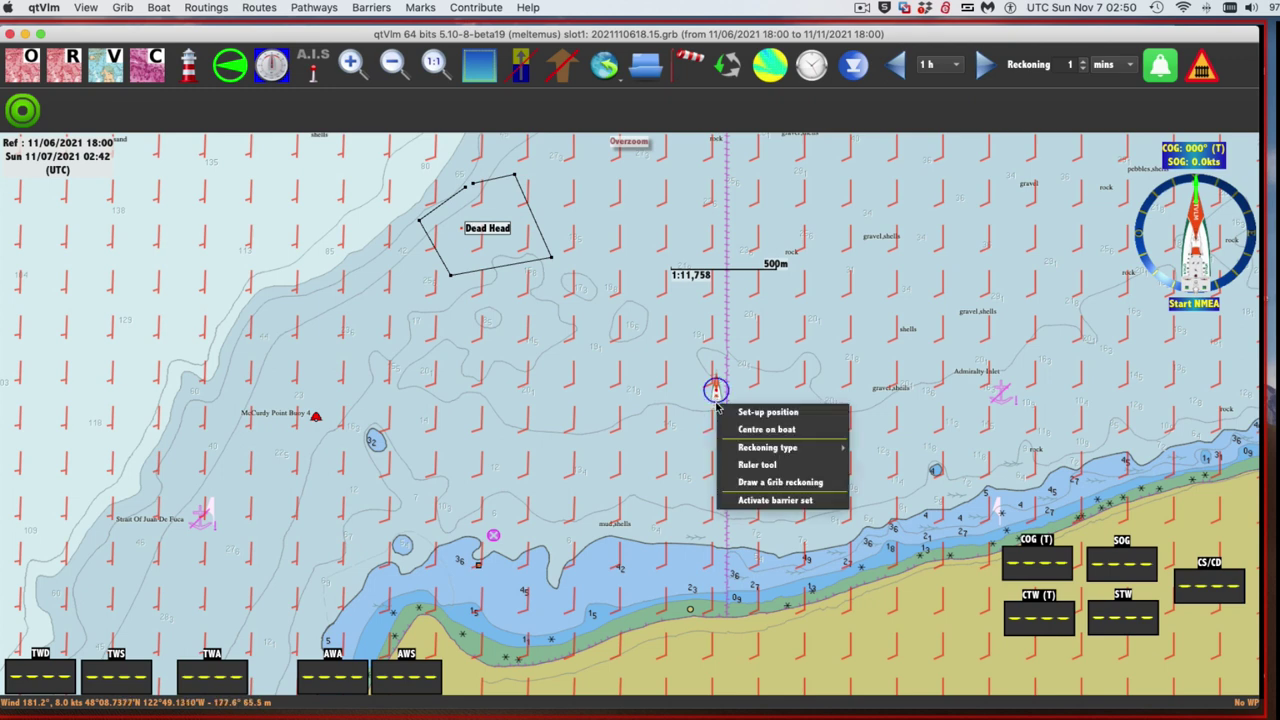
left_click(850, 400)
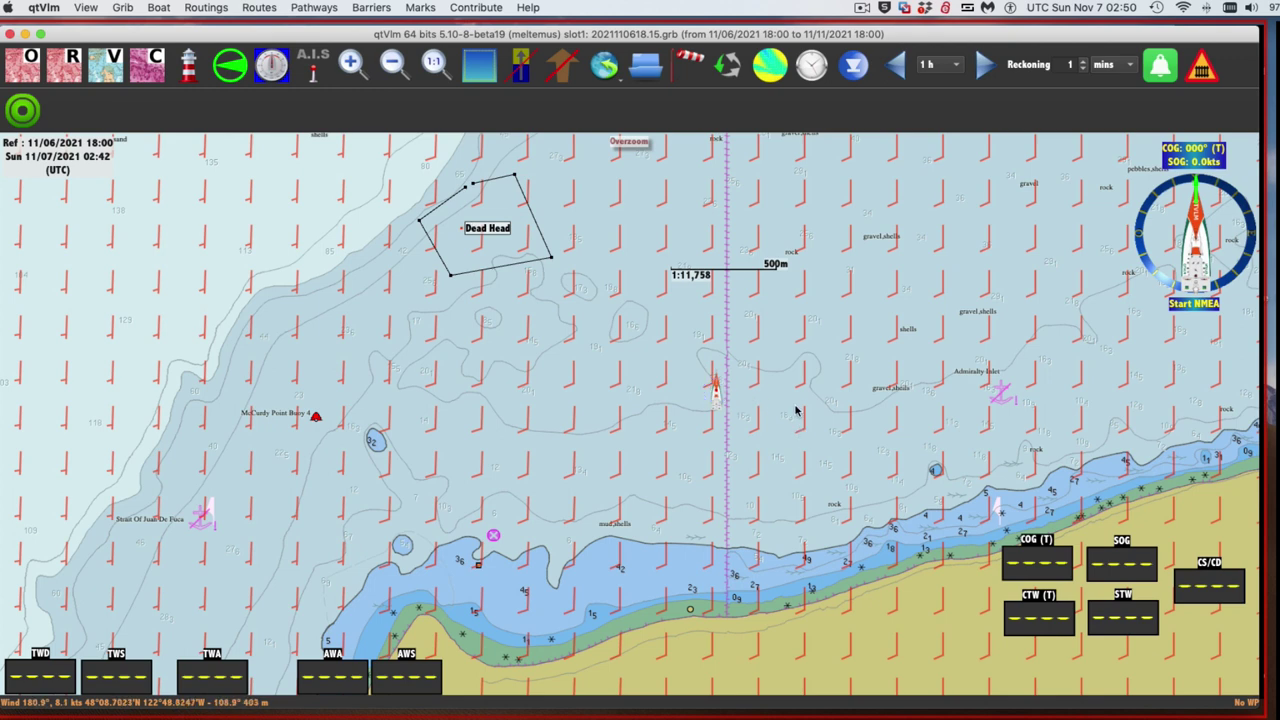
mouse_move(716, 397)
right_click(717, 398)
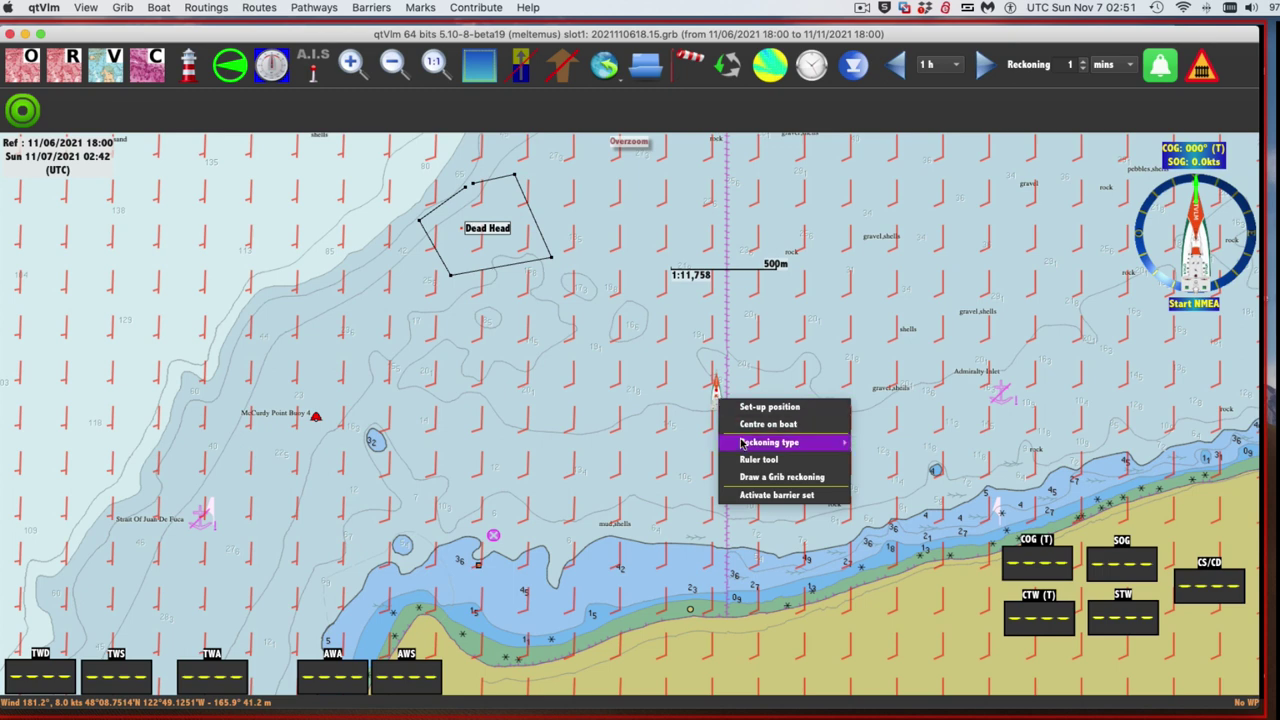
left_click(758, 459)
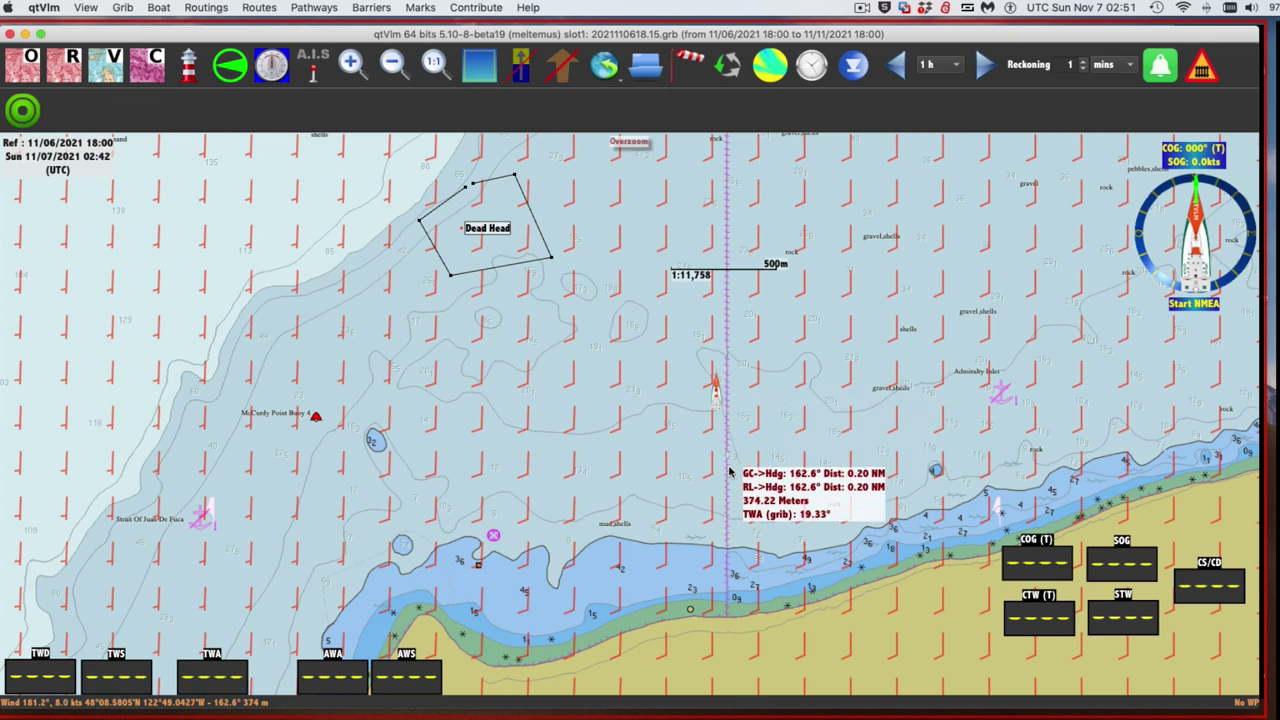
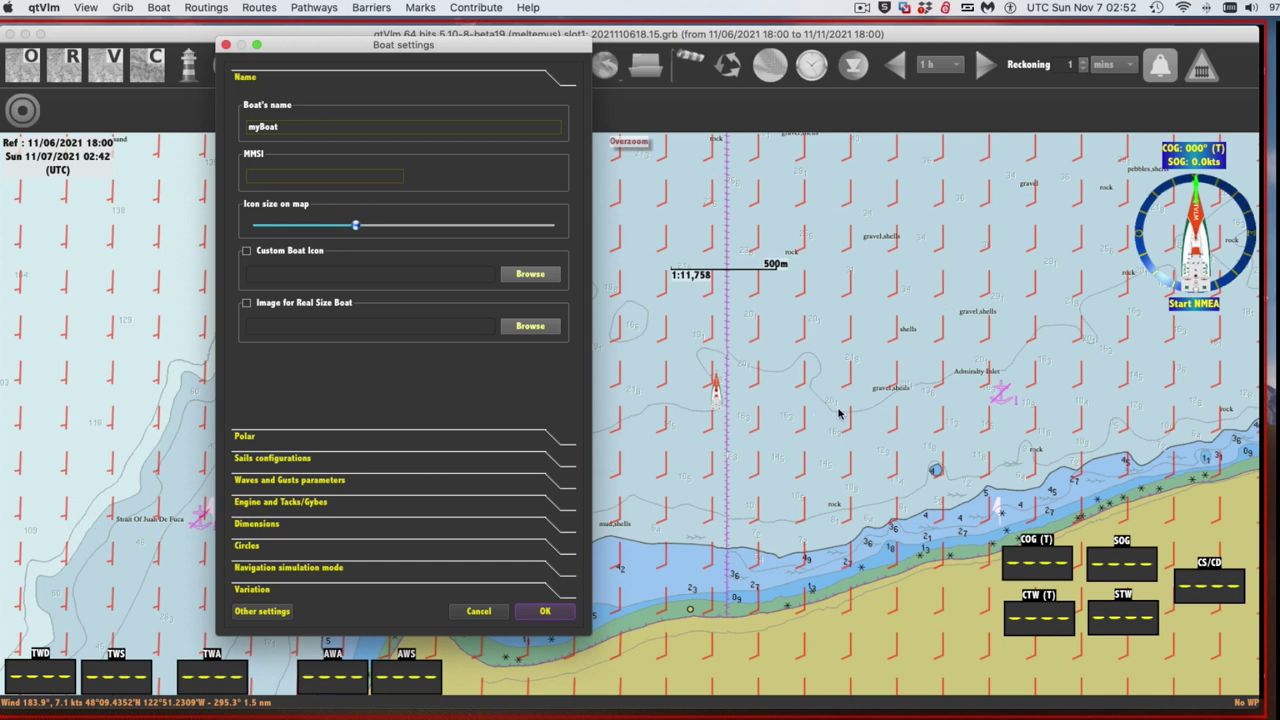
Adjust the boat speed threshold below which the engine is used in the boat's engine settings
left_click(253, 505)
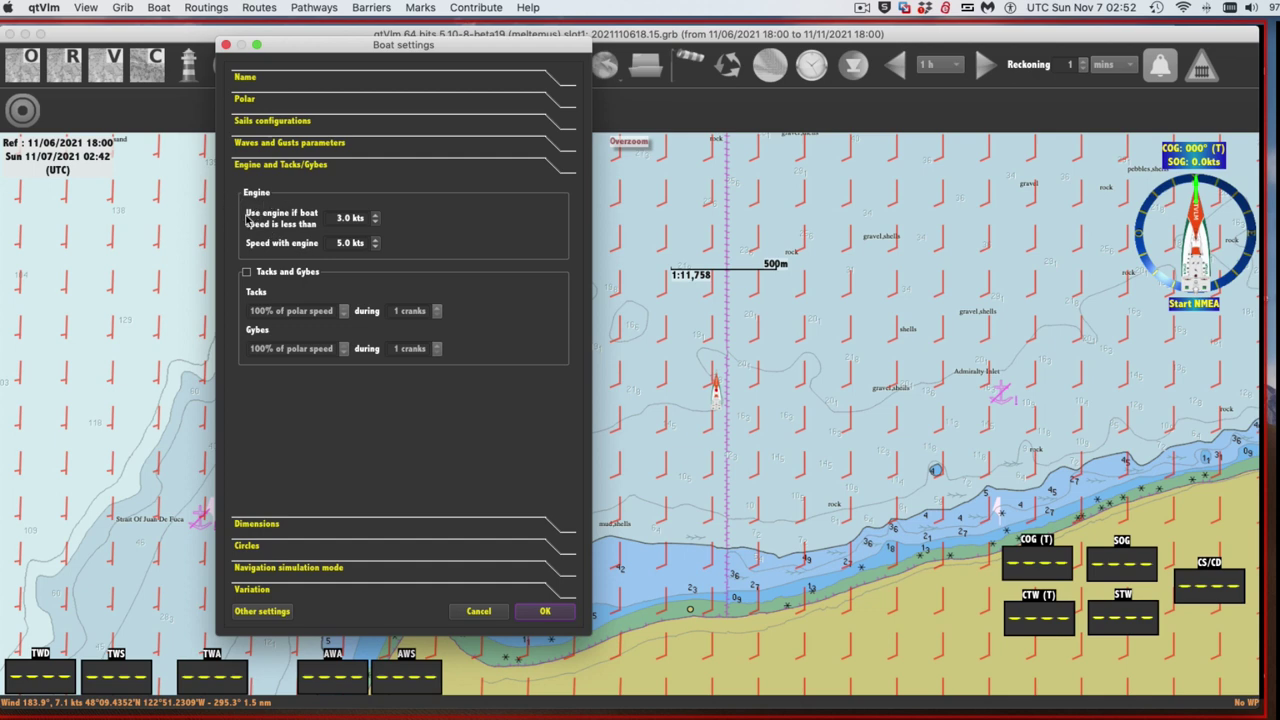
left_click(375, 215)
left_click(375, 215)
left_click(375, 224)
left_click(545, 612)
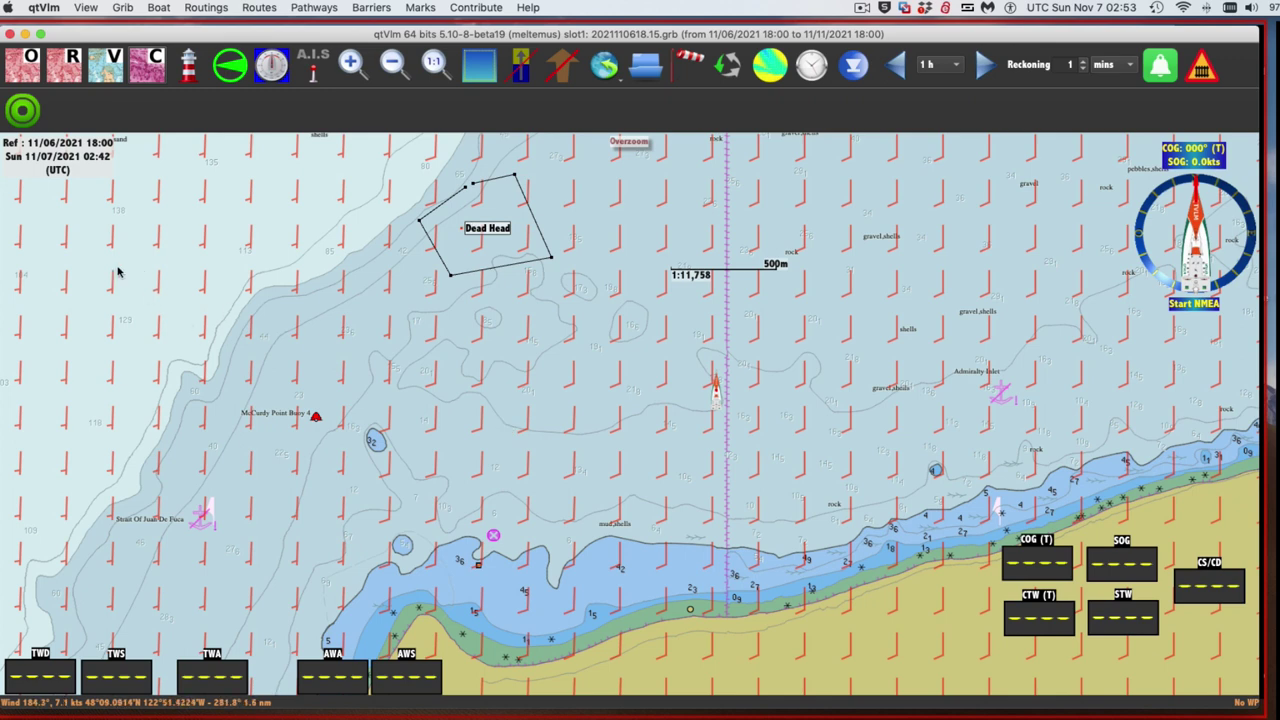
Set the boat's time-based reckoning calculation to 2 min in the configuration
left_click(40, 8)
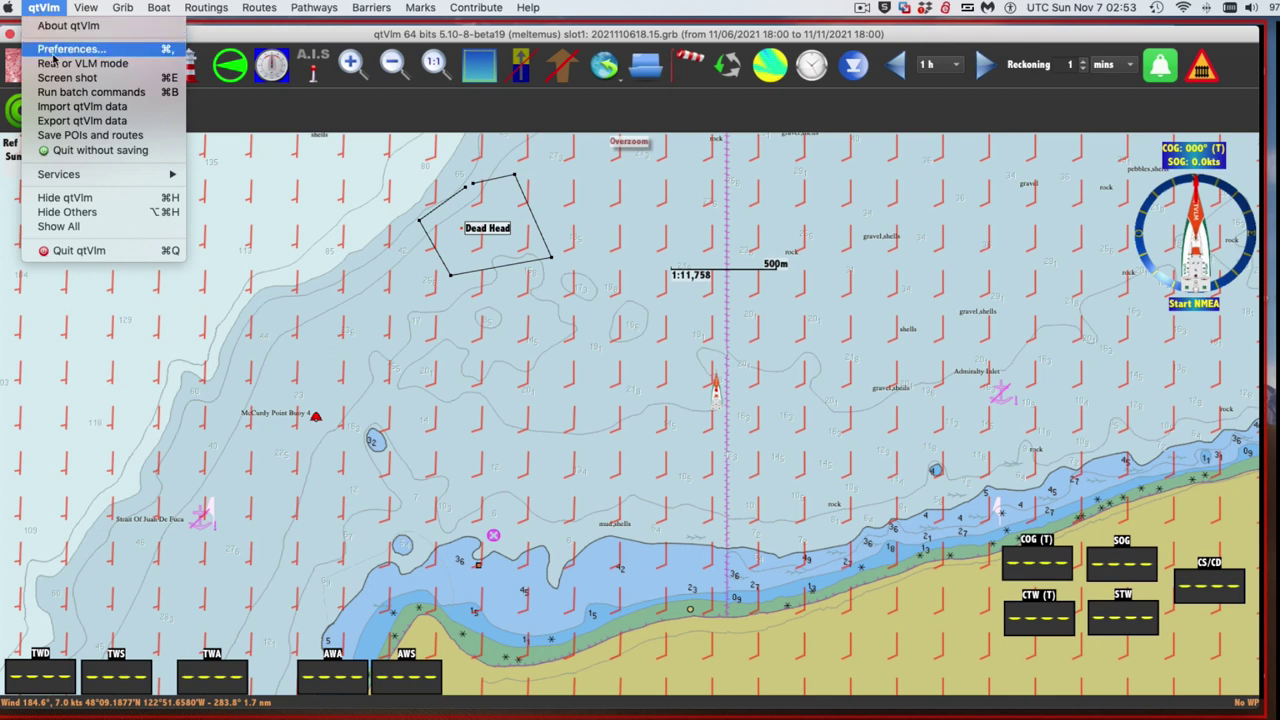
left_click(62, 49)
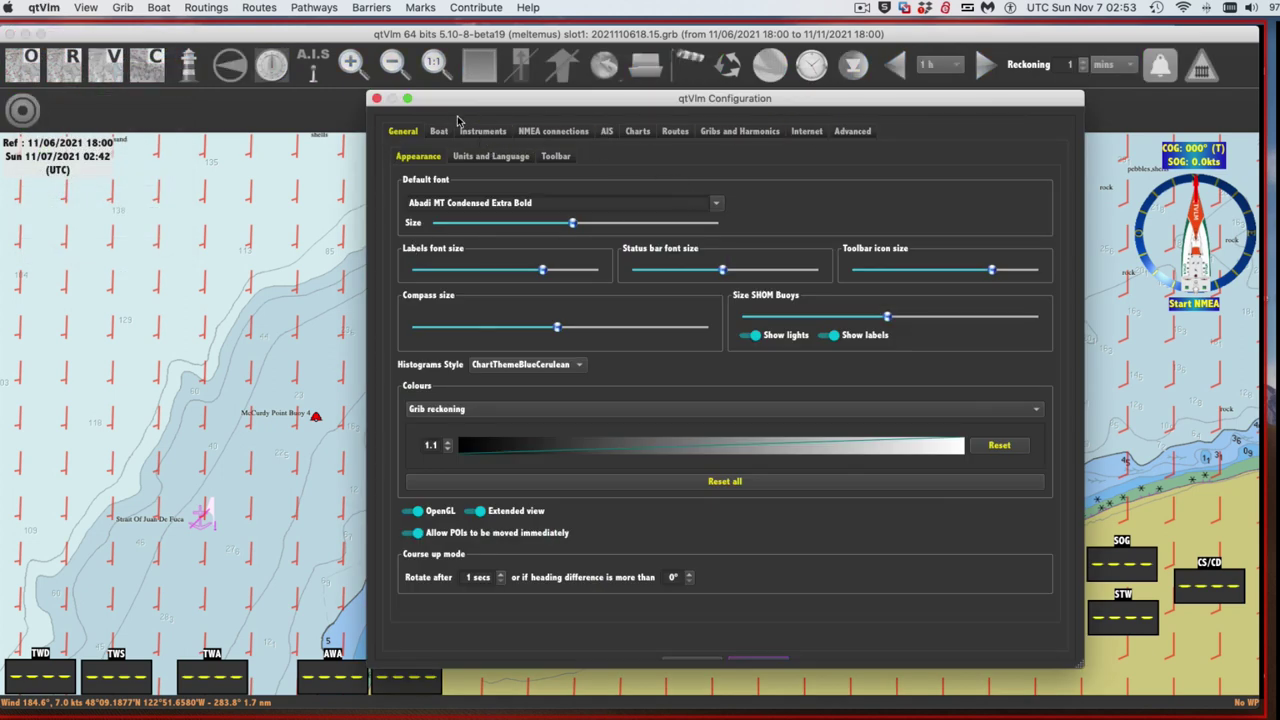
left_click(439, 132)
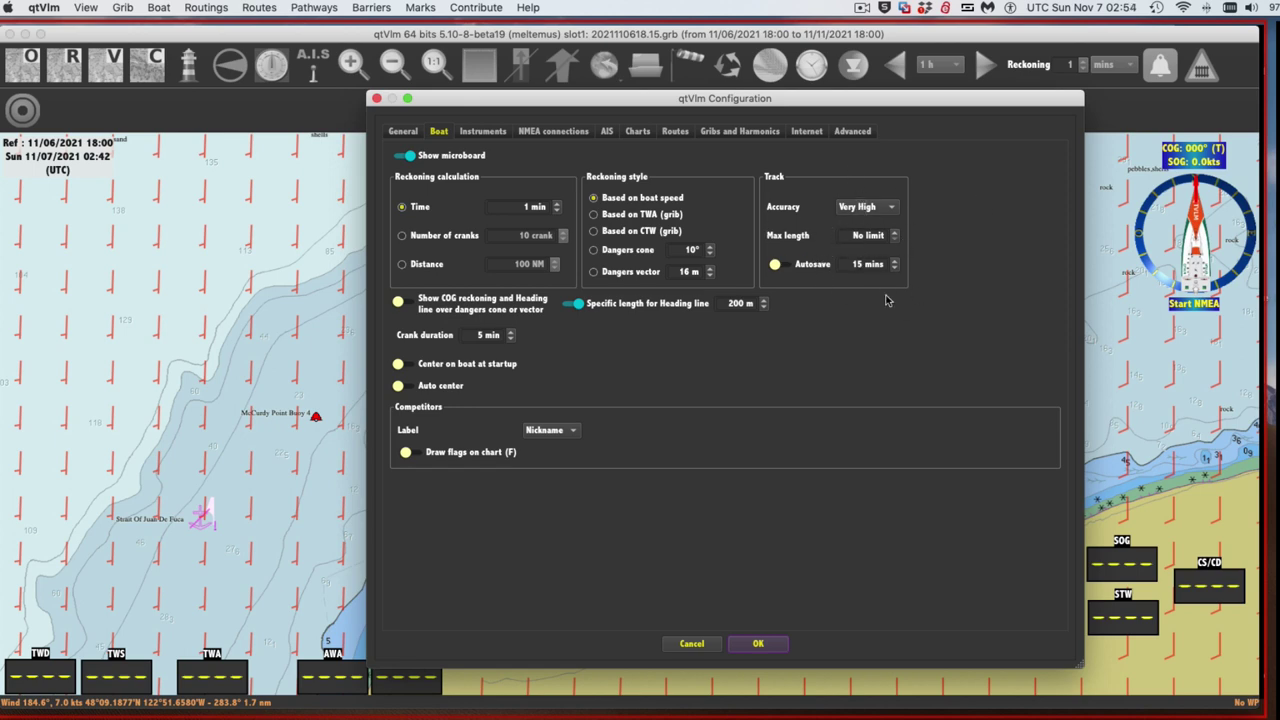
left_click(557, 202)
left_click(757, 643)
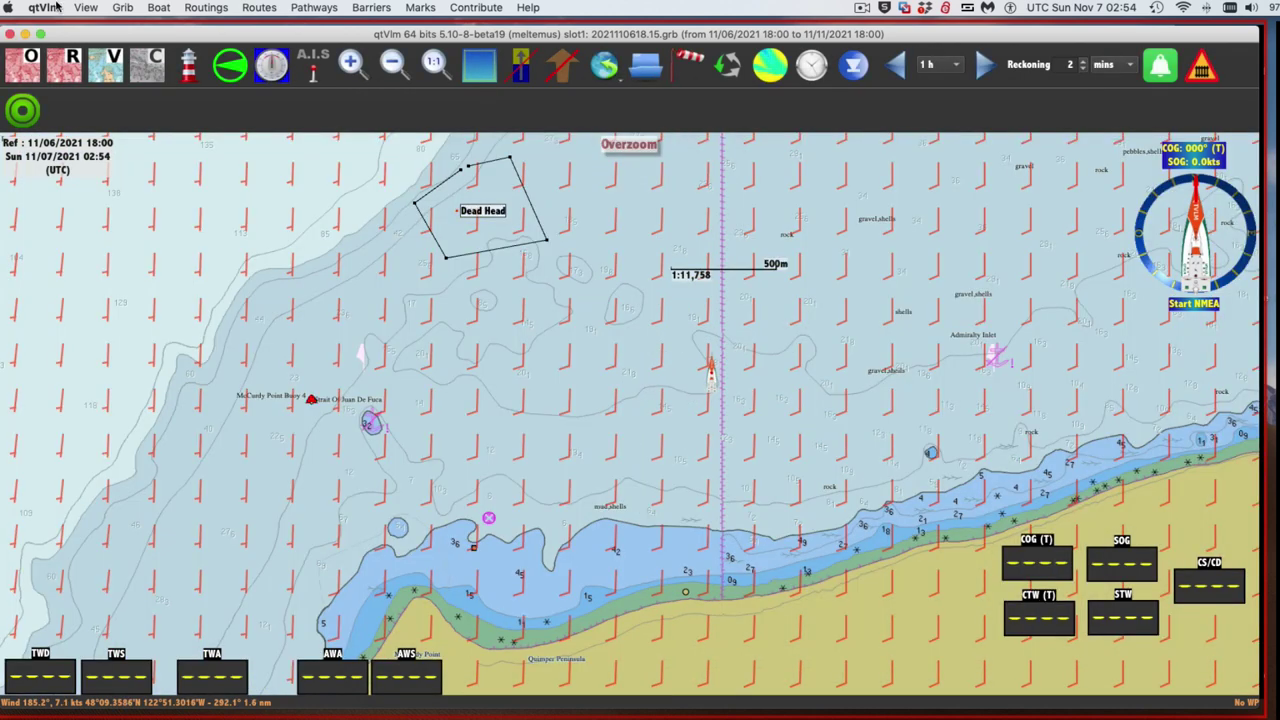
Review the heading line's colour in the appearance settings and accept black
left_click(44, 7)
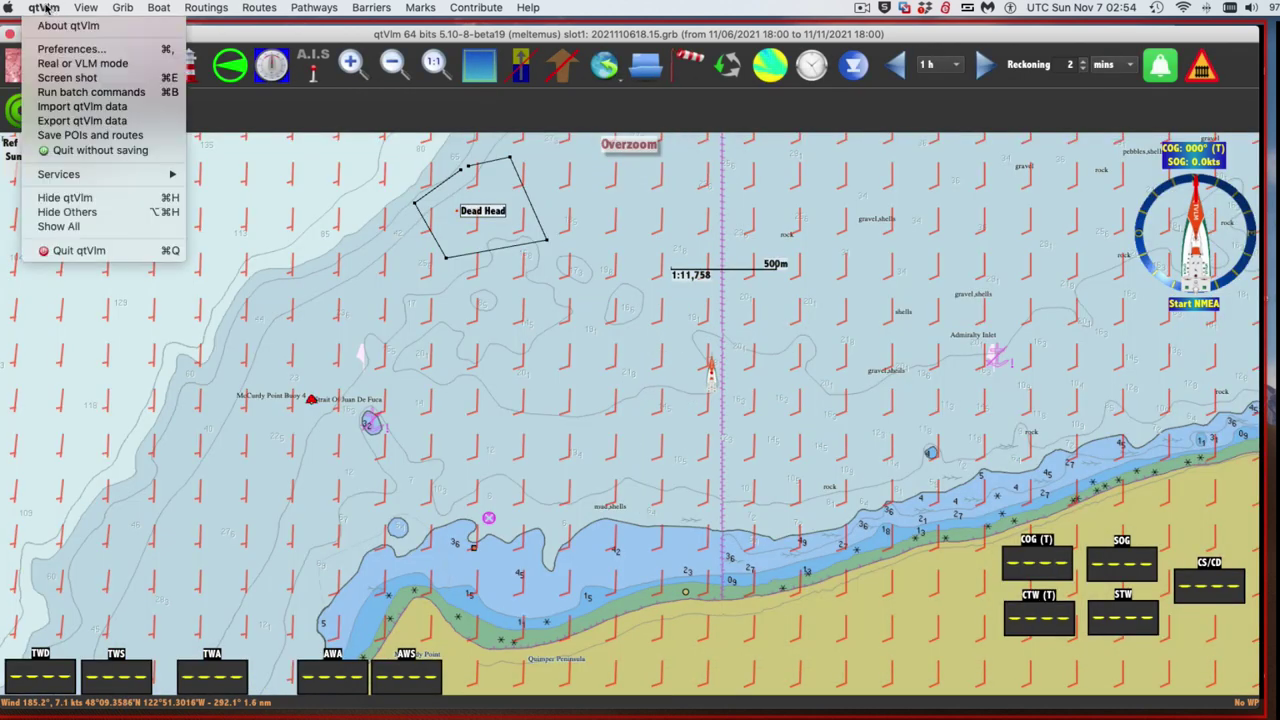
left_click(70, 48)
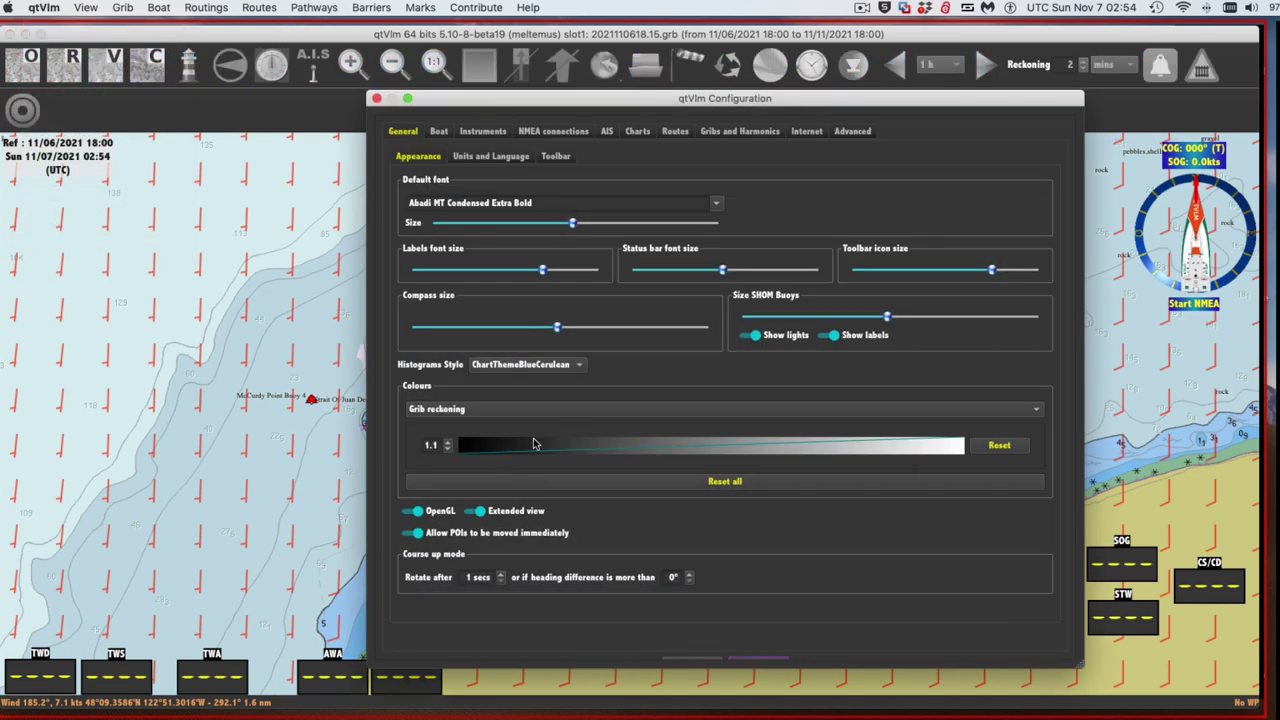
left_click(452, 410)
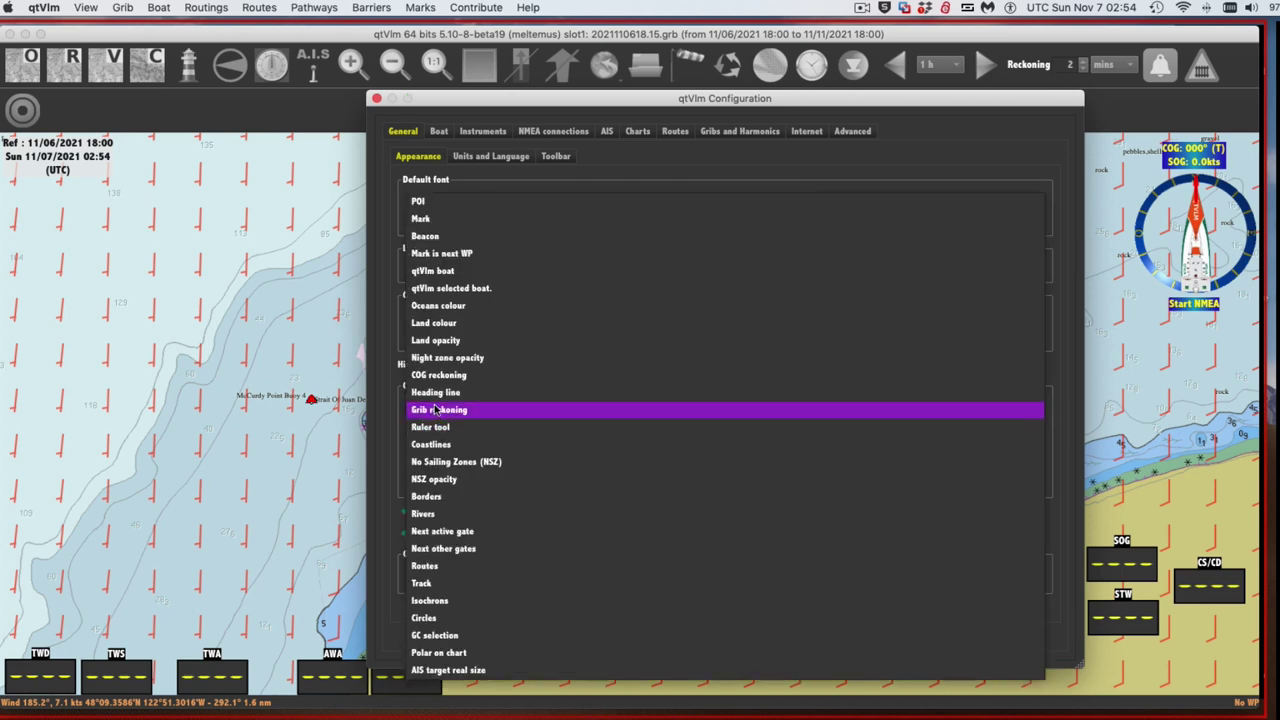
left_click(441, 394)
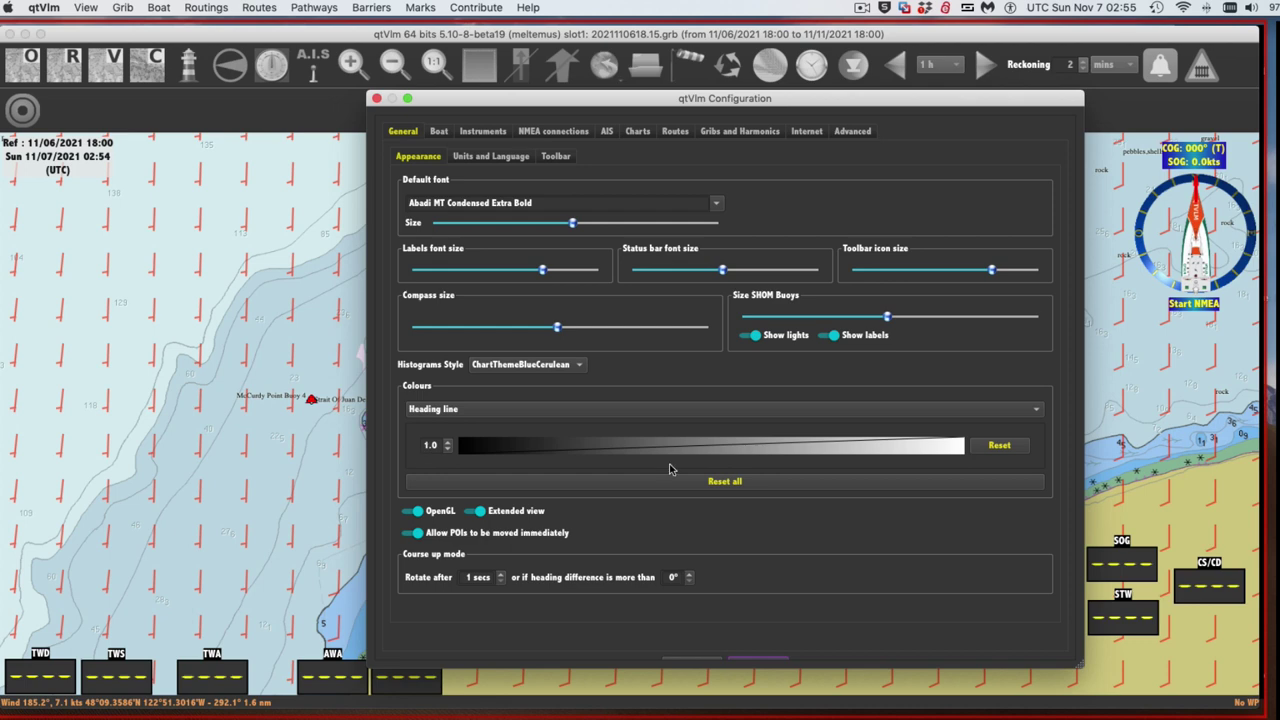
left_click(723, 450)
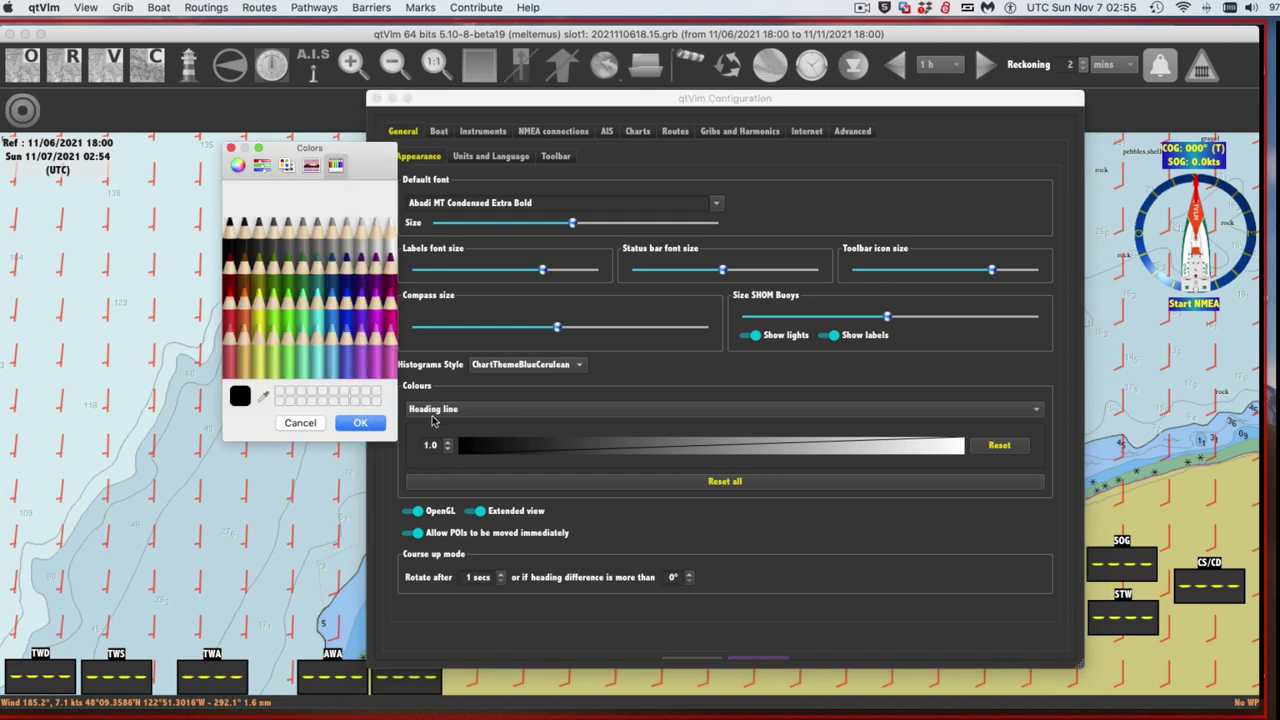
left_click(361, 424)
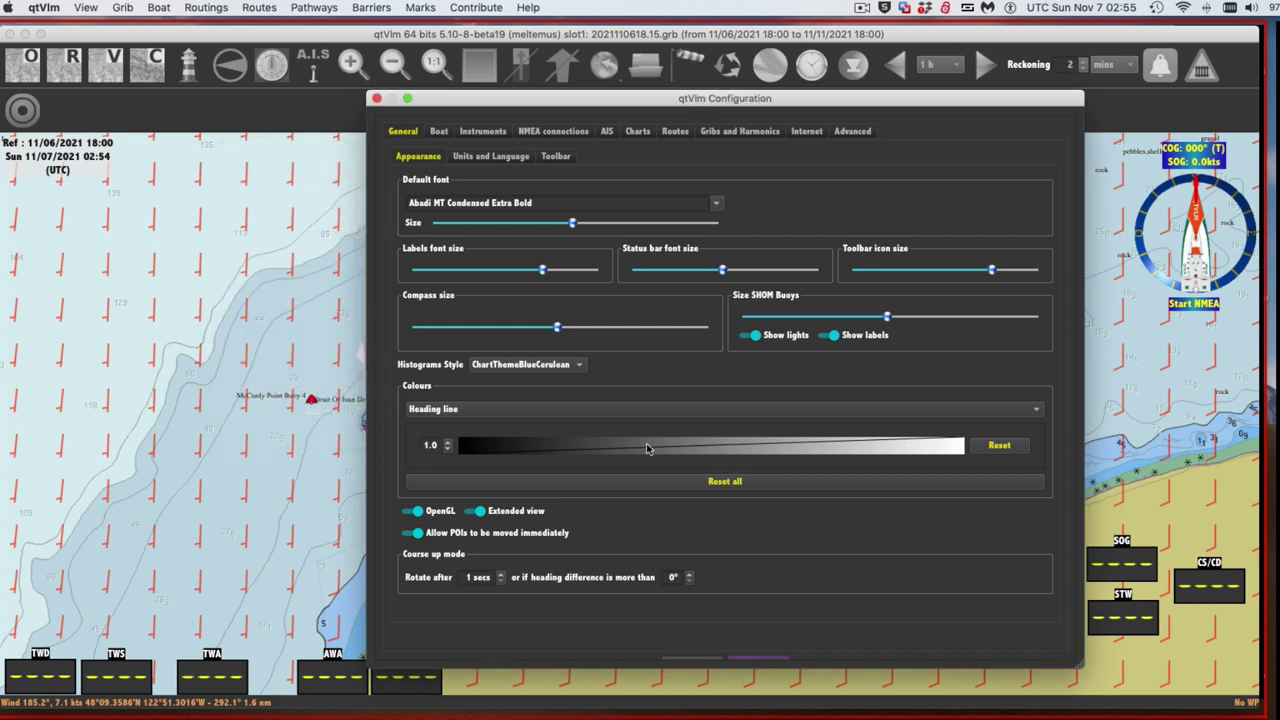
Review the COG reckoning line's colour in the appearance settings, trying the Moss pencil, and close the colour picker and configuration
left_click(436, 412)
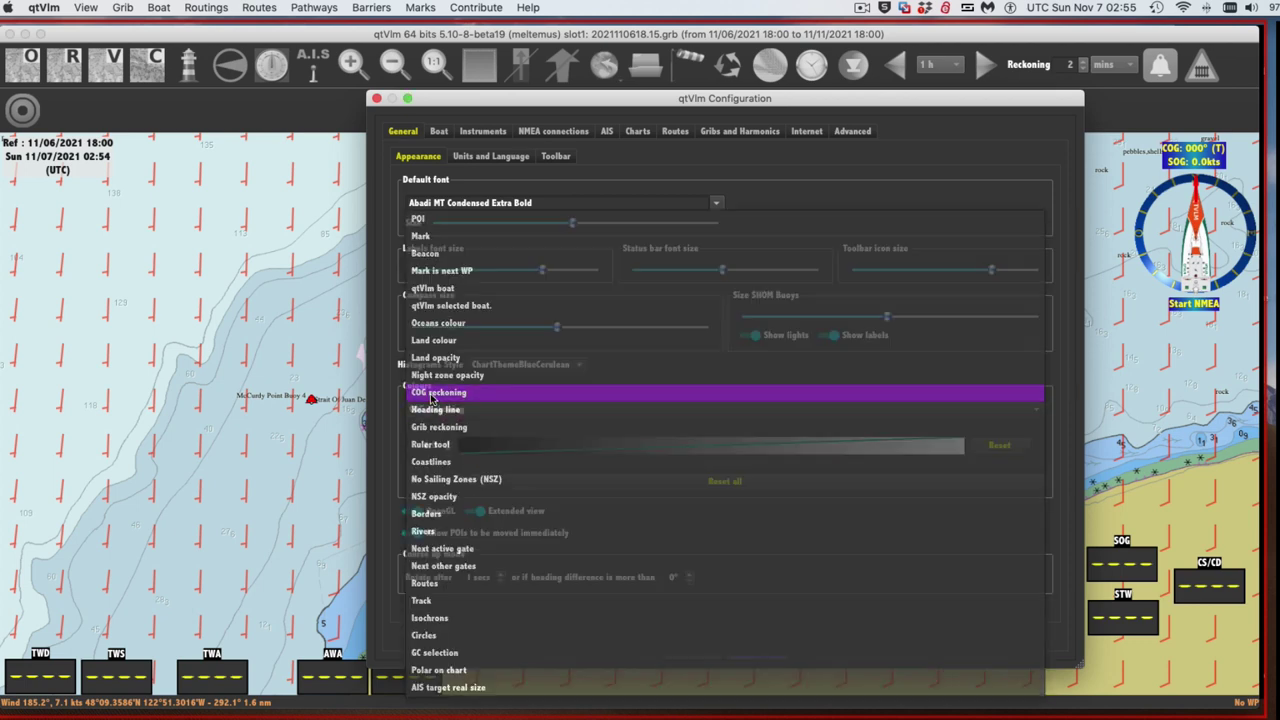
left_click(432, 395)
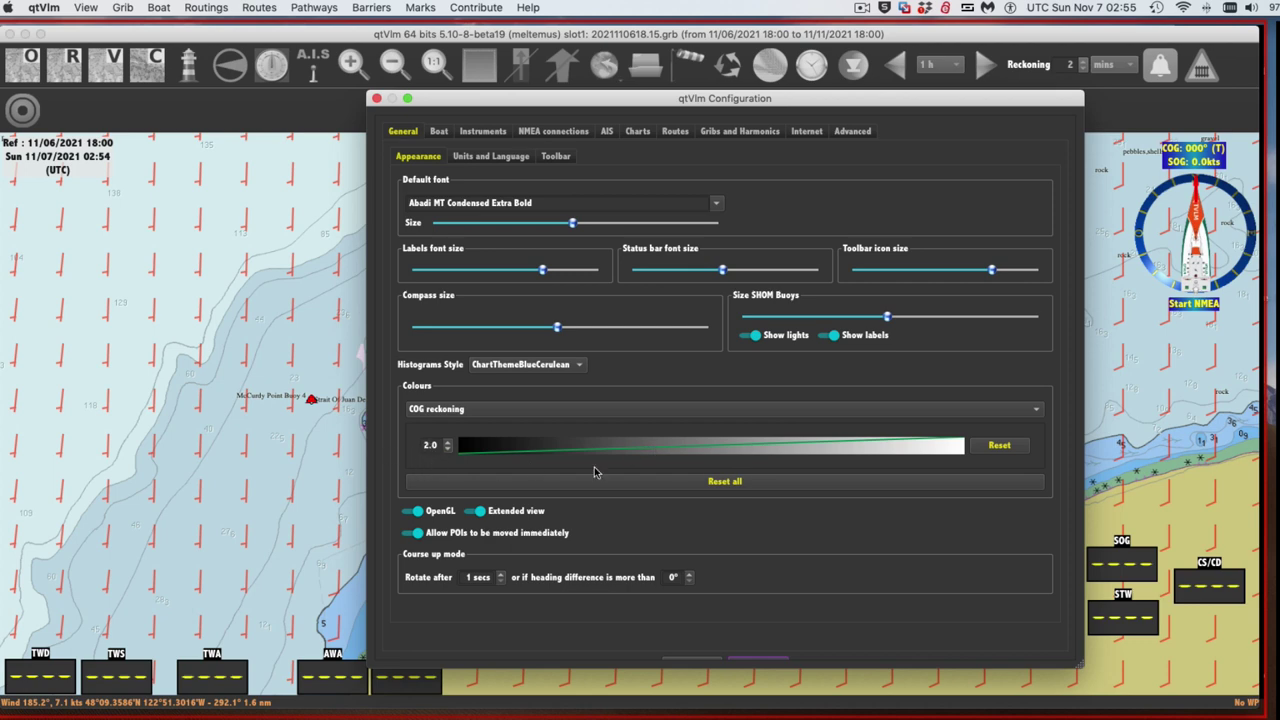
left_click(702, 450)
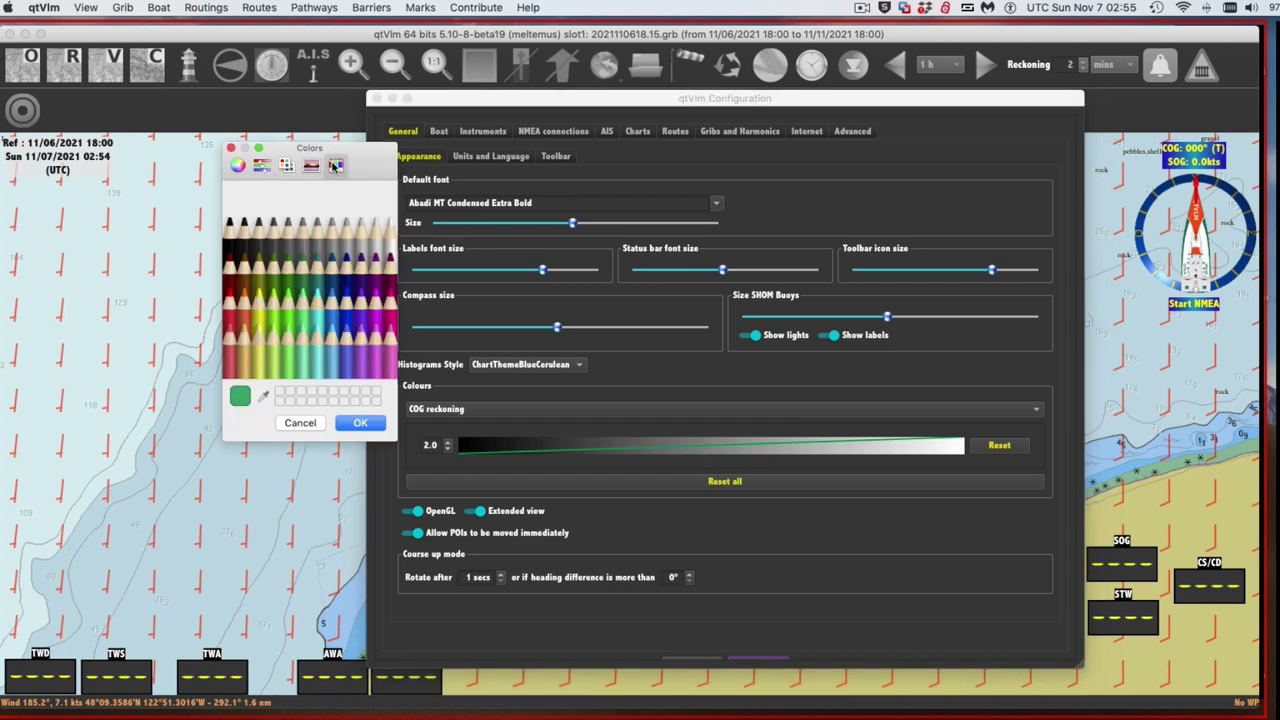
left_click(302, 278)
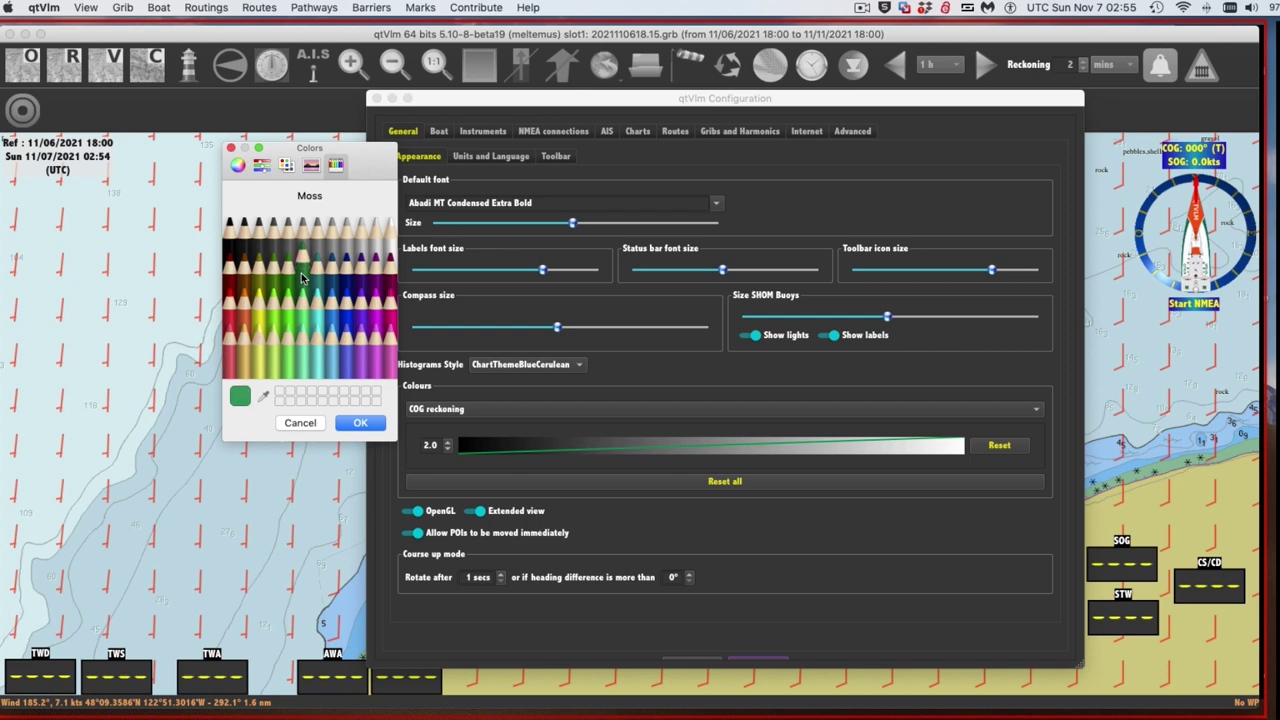
left_click(231, 149)
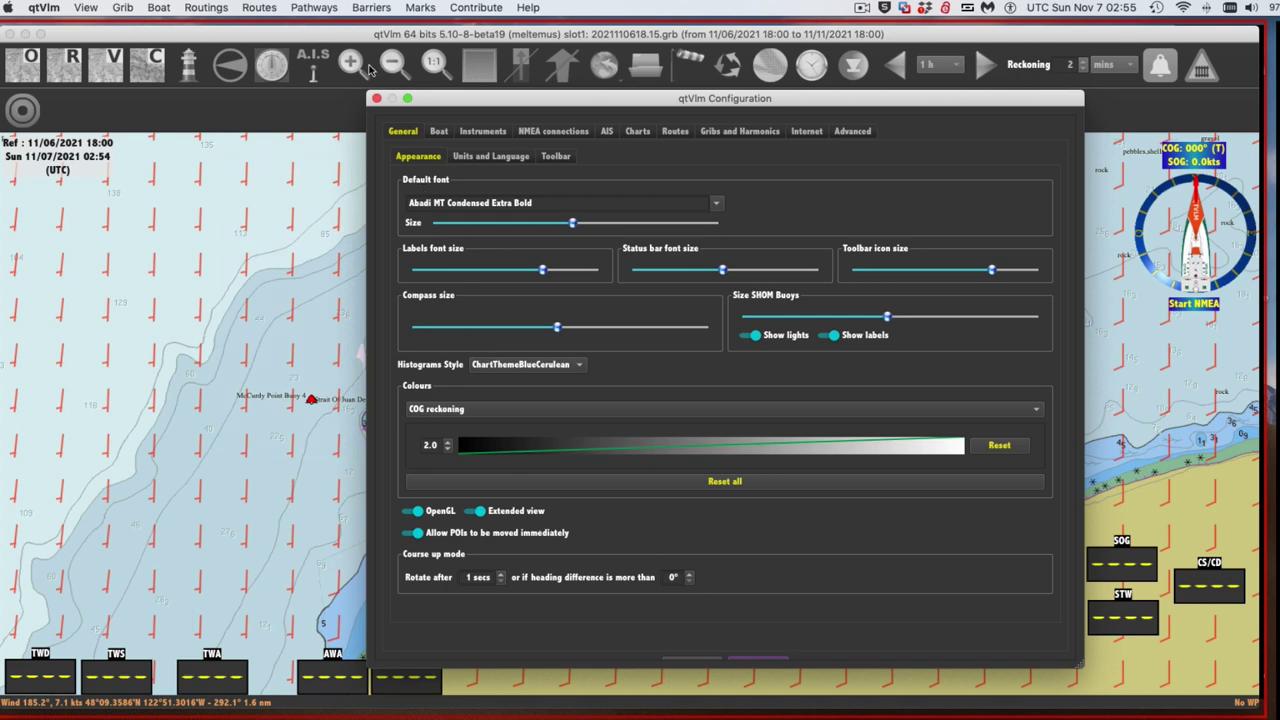
left_click(376, 98)
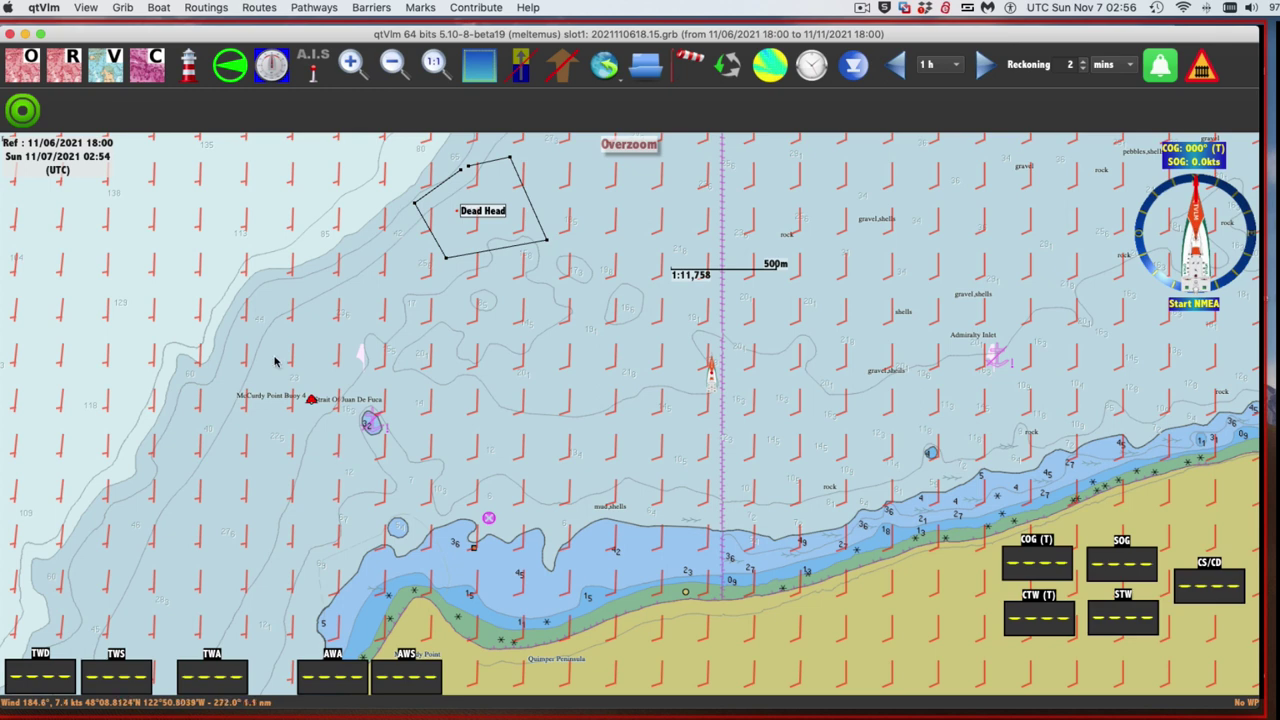
Switch the boat to navigation simulation mode and open the boat's information board
left_click(158, 8)
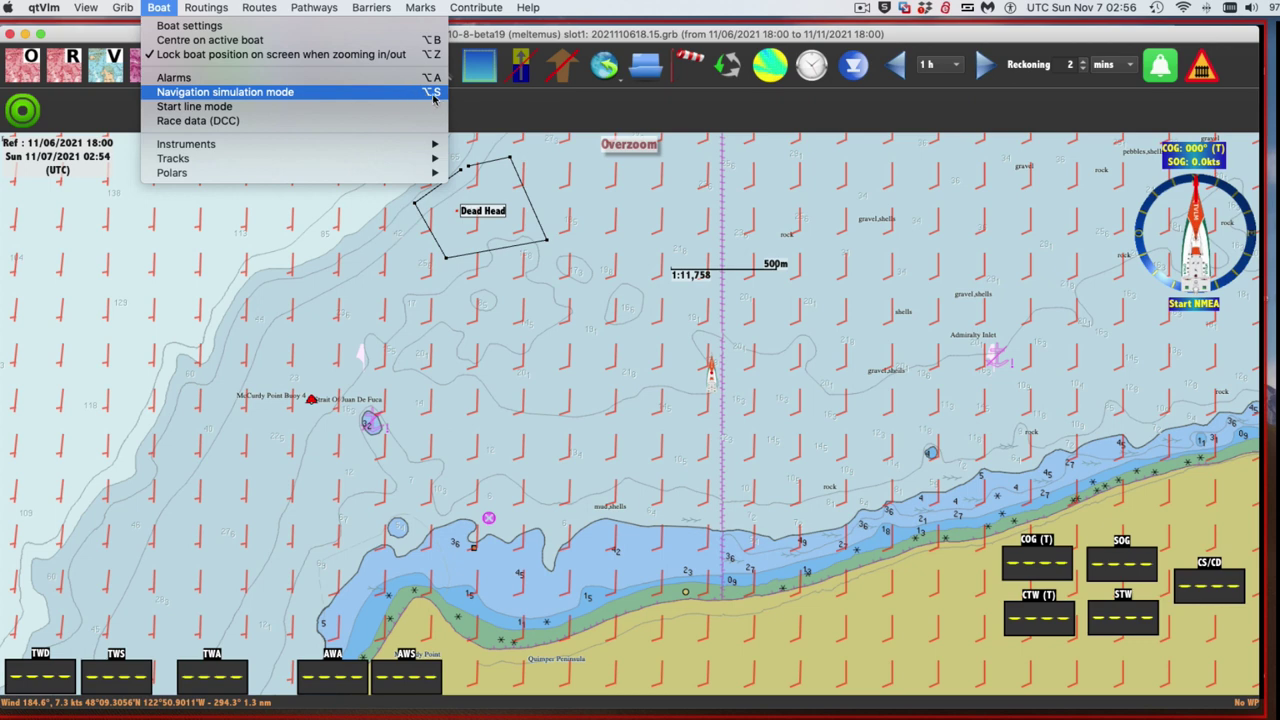
left_click(274, 98)
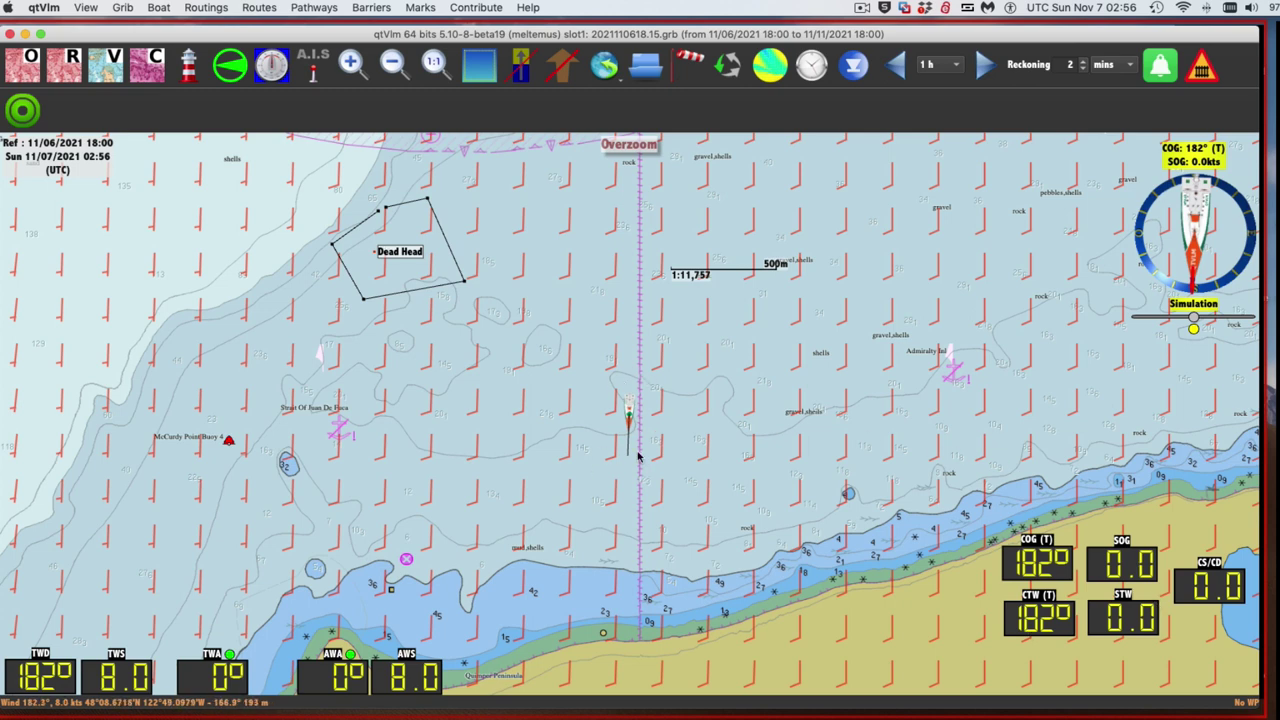
left_click(1196, 235)
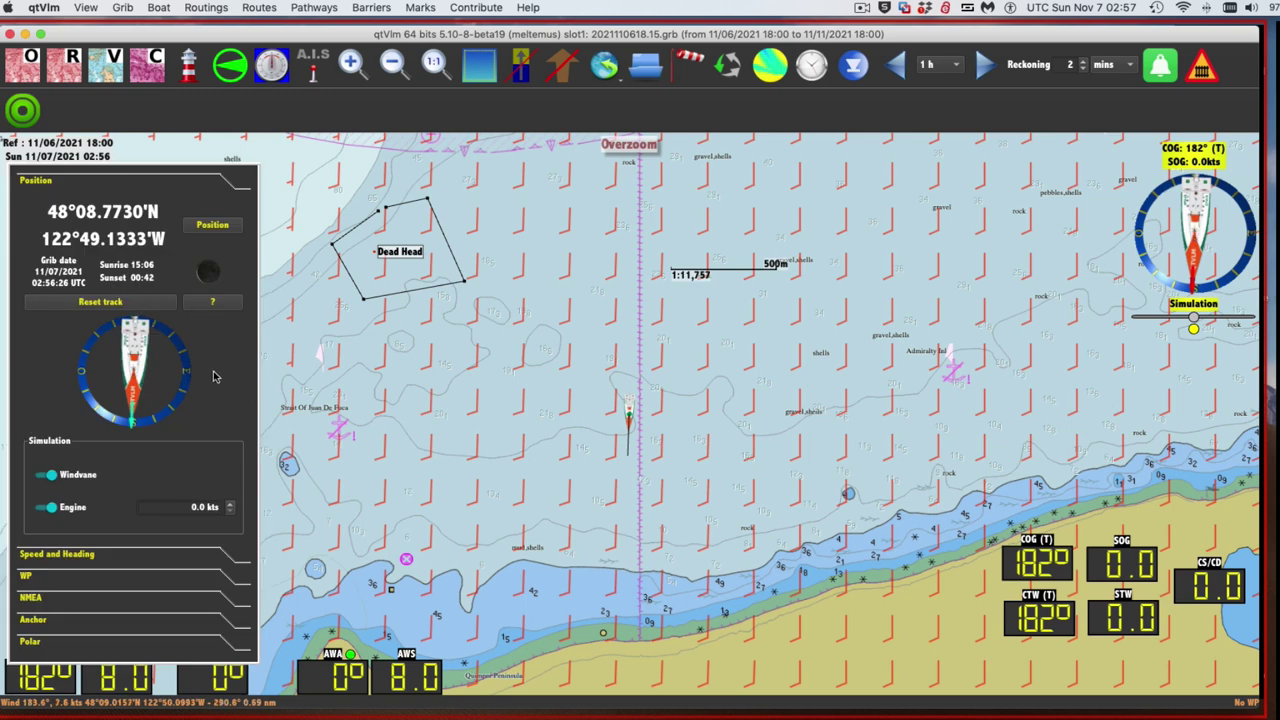
Turn off the simulated engine so the boat sails, and show its polar diagram enlarged
left_click(49, 509)
left_click(31, 642)
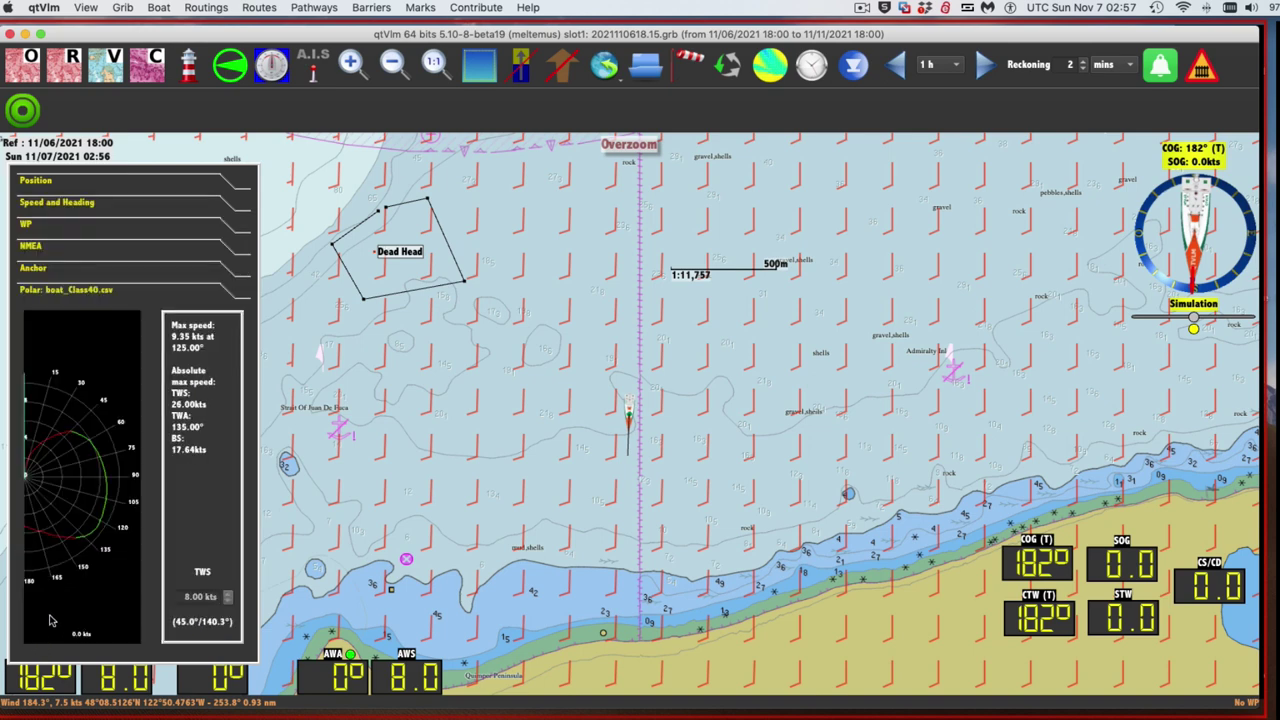
scroll(69, 490, "up", 1)
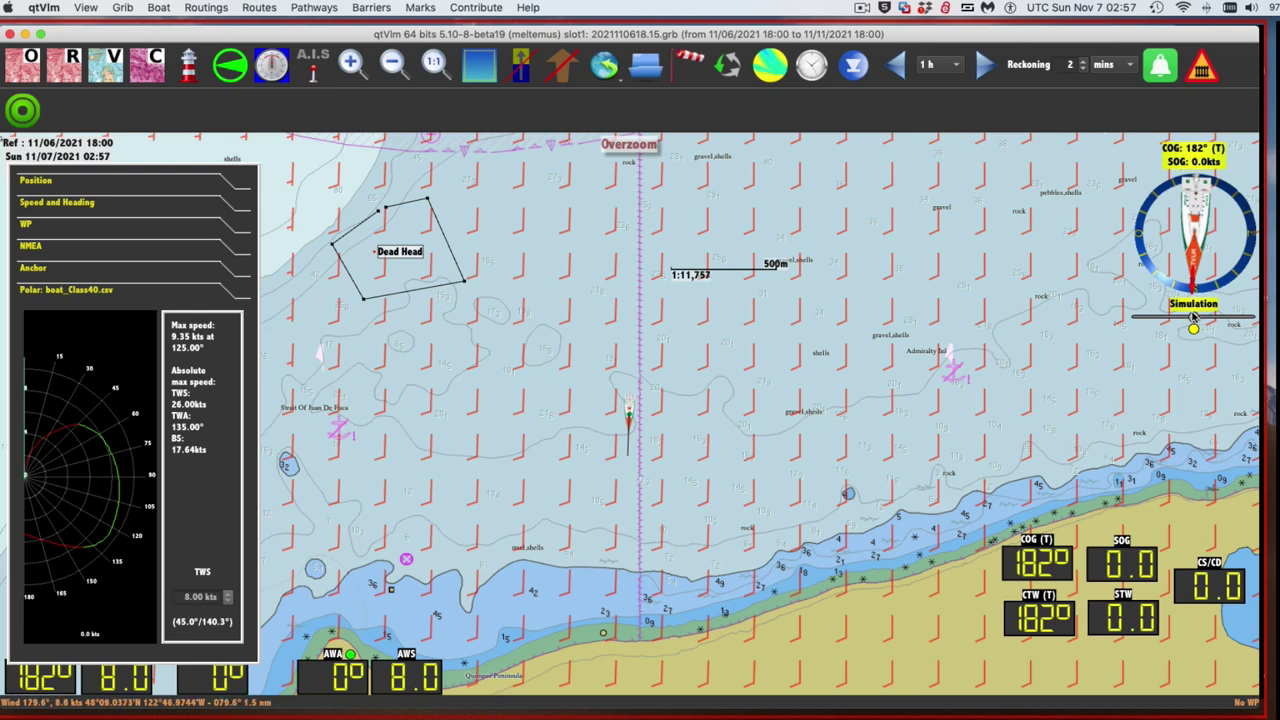
Steer the simulated boat to starboard onto a course of about 228°, and back to port onto about 152°
mouse_move(1193, 318)
left_mouse_down()
mouse_move(1176, 320)
mouse_move(1213, 323)
left_mouse_up()
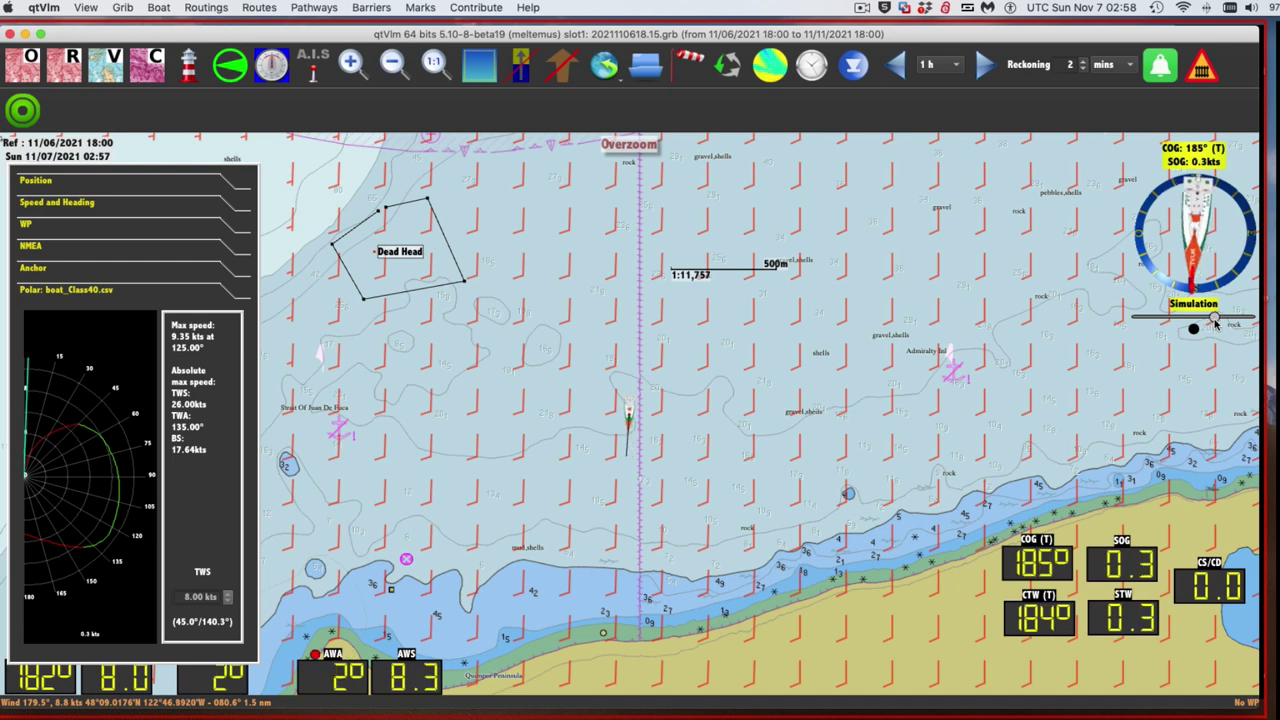
left_click_drag(1215, 322, 1221, 322)
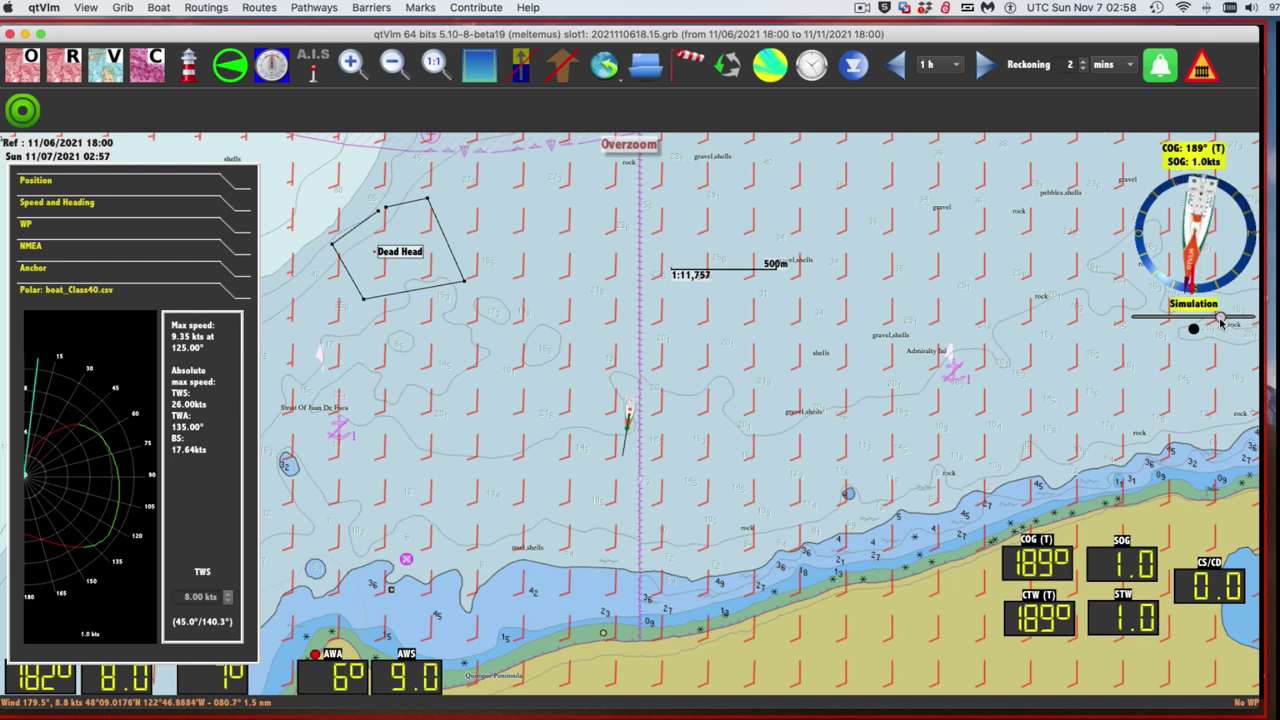
left_click(1194, 331)
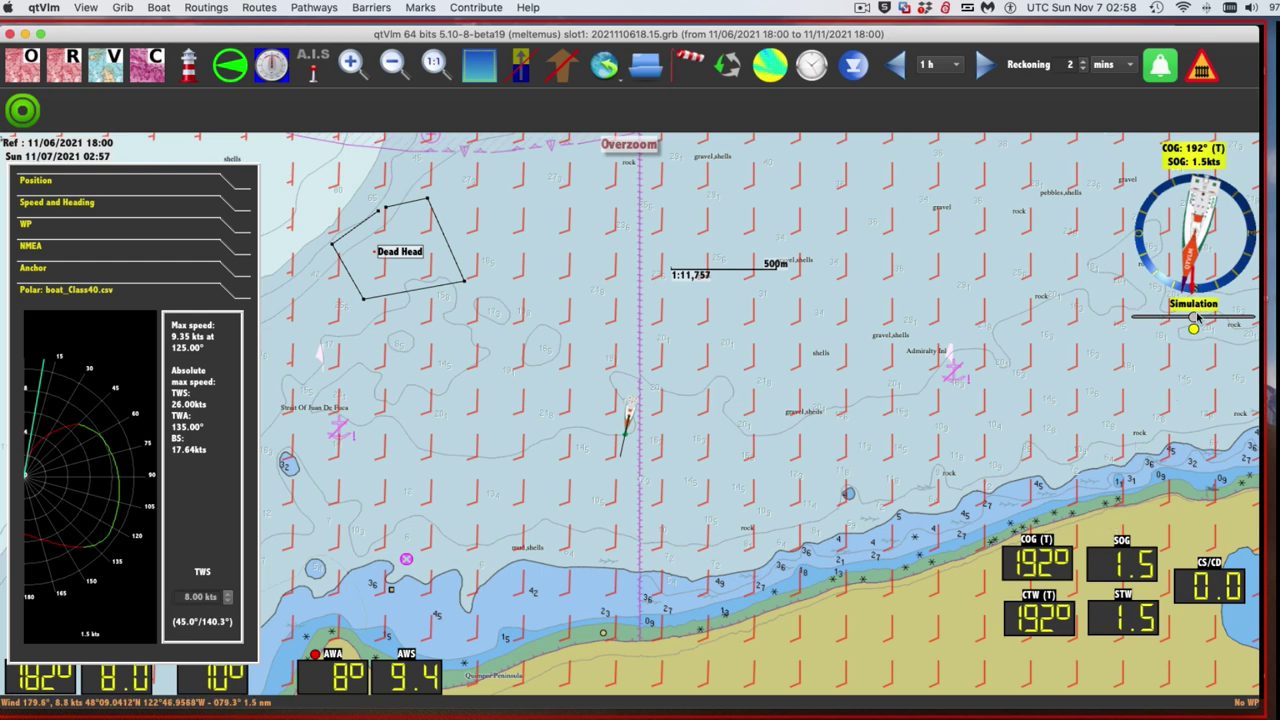
left_click_drag(1193, 326, 1222, 323)
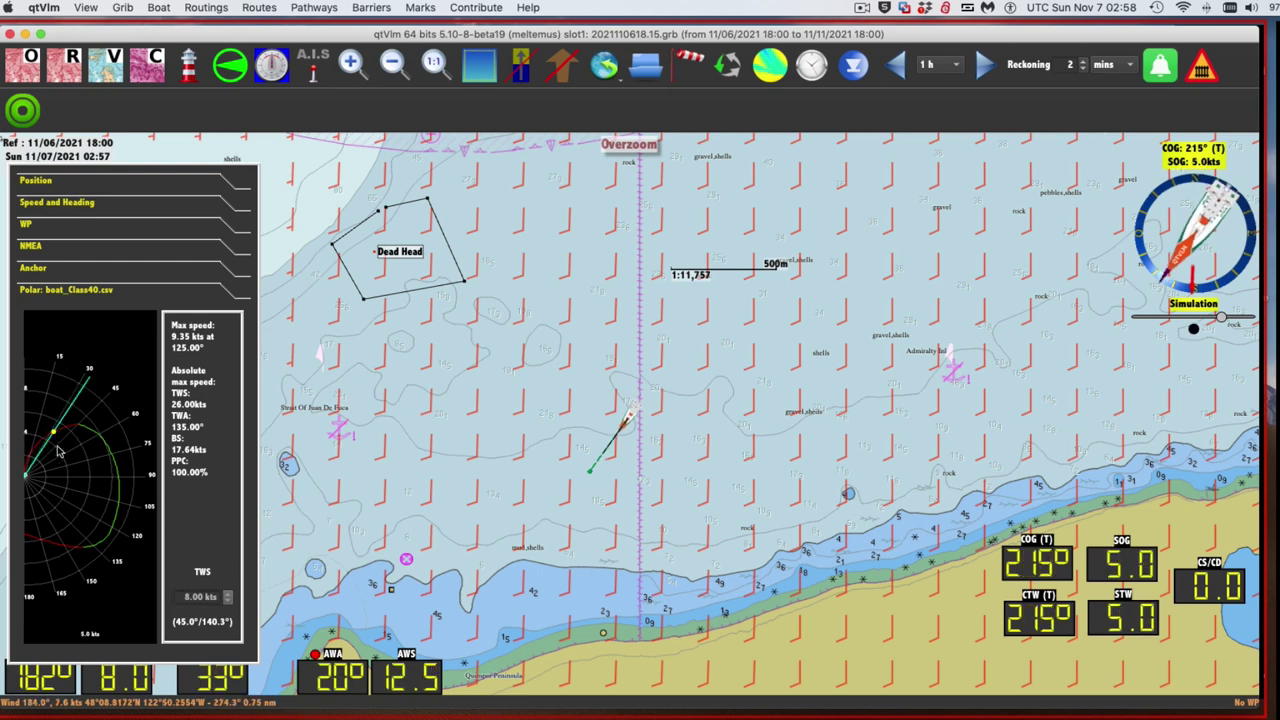
left_click(1194, 329)
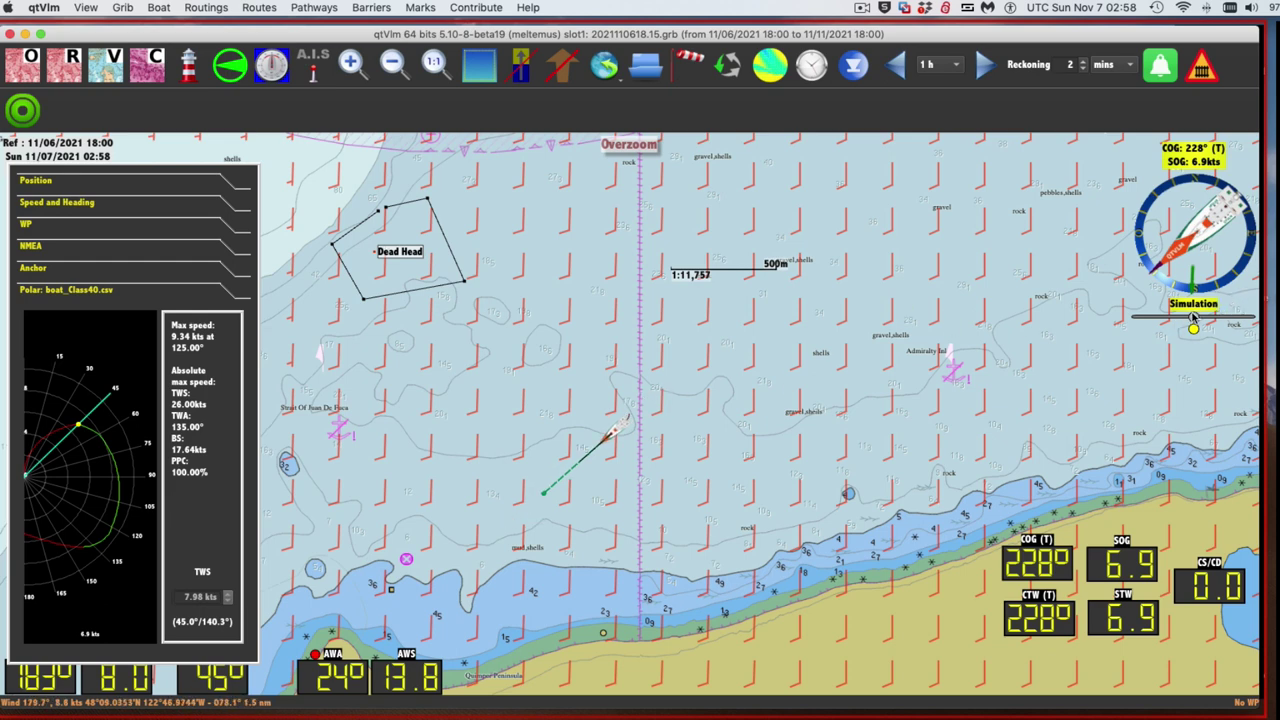
left_click_drag(1178, 316, 1161, 320)
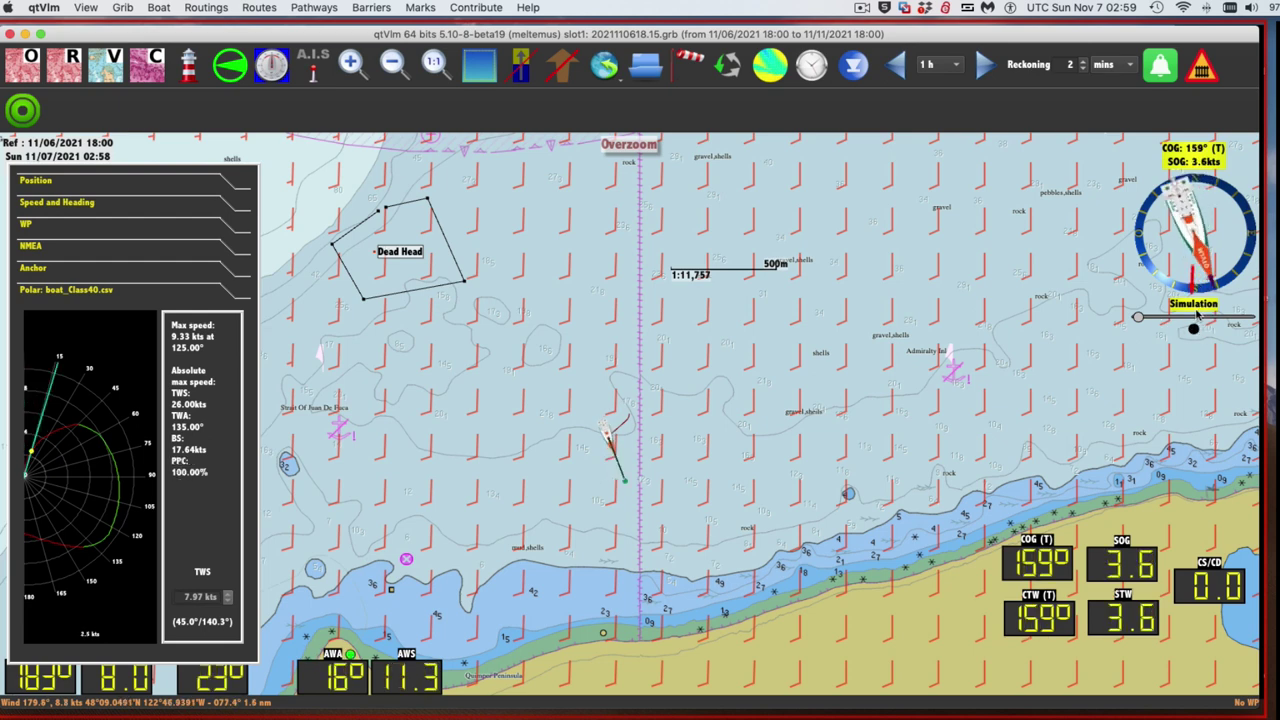
left_click(1192, 326)
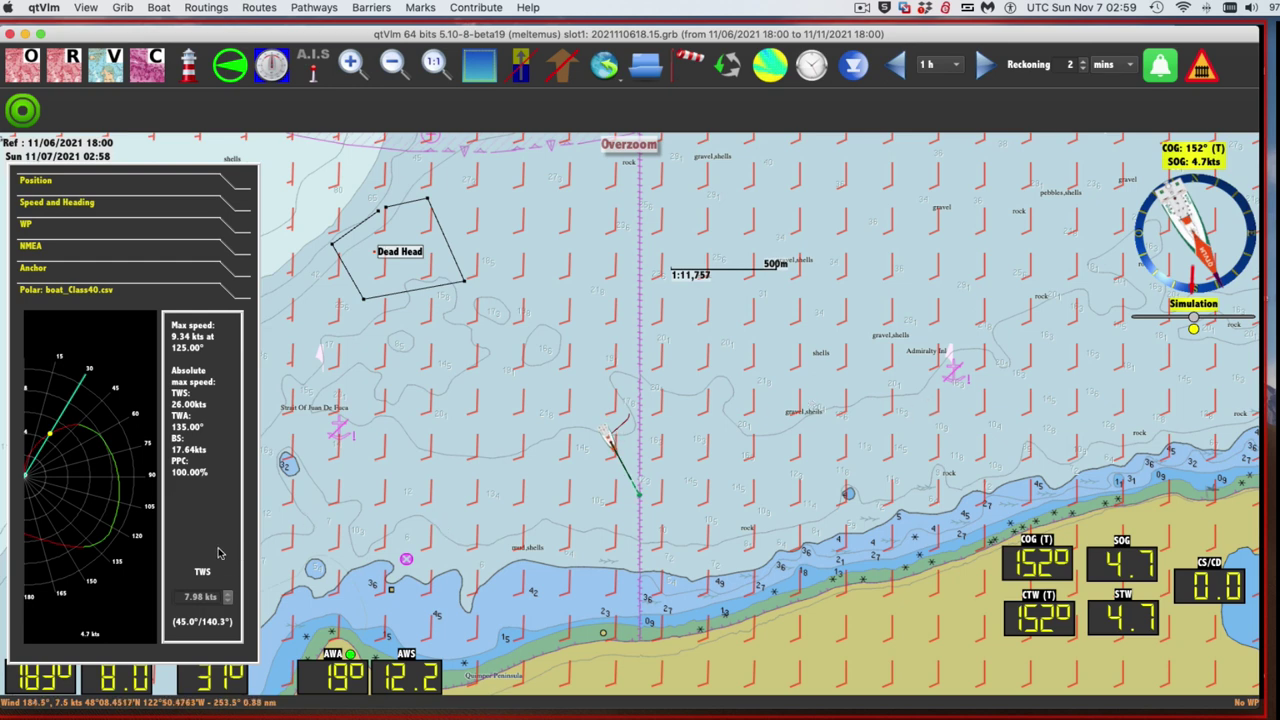
Turn on the engine in the boat's simulation settings and set its speed to 4.0 kts
left_click(54, 183)
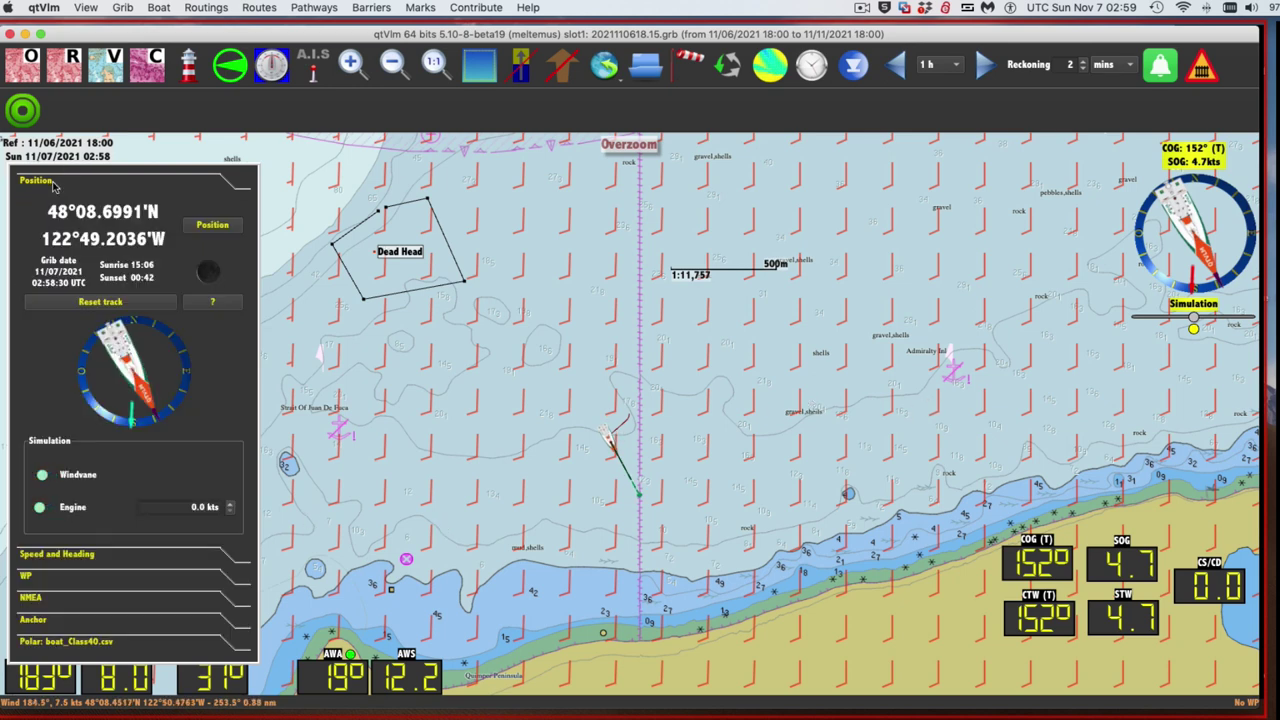
left_click(84, 505)
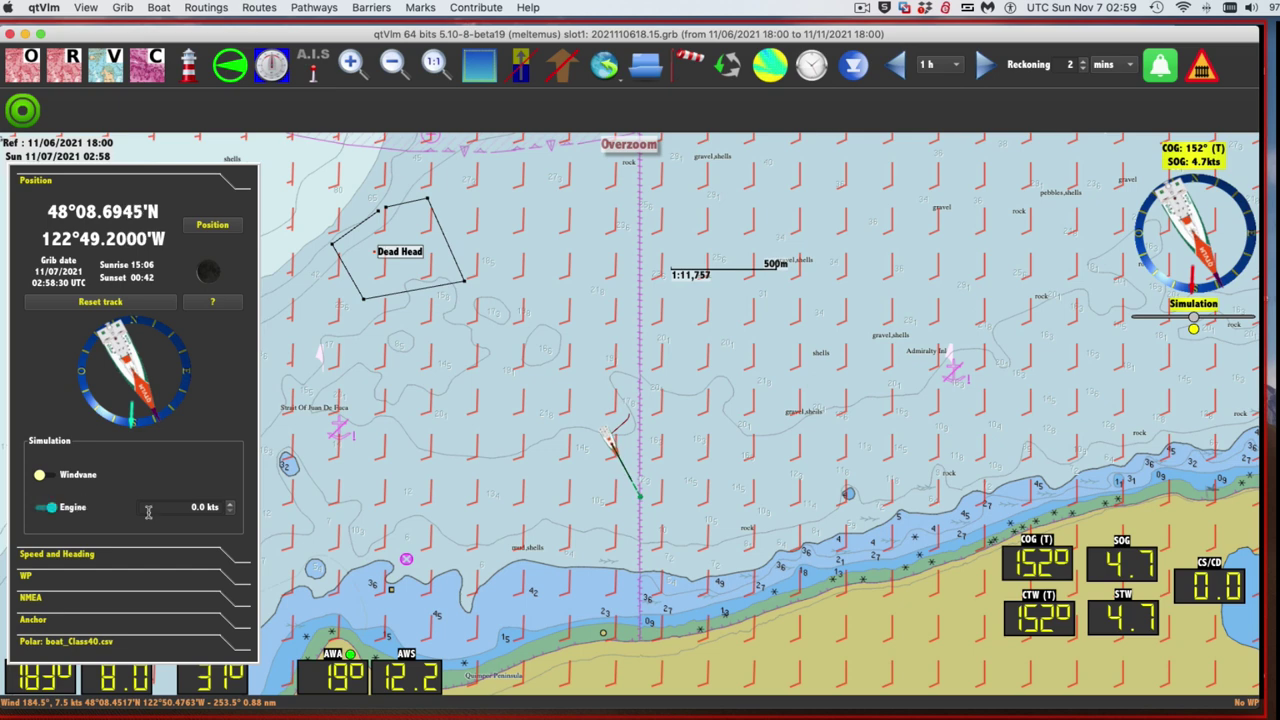
left_click(229, 509)
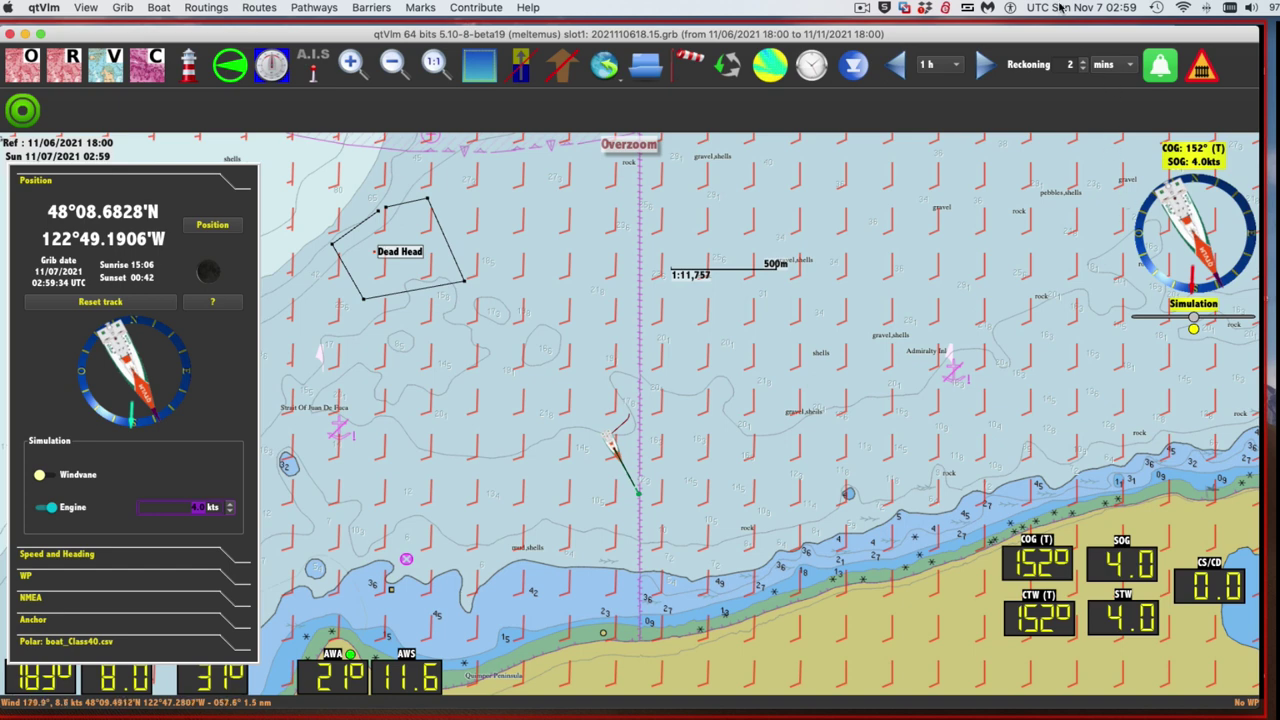
Extend the boat's reckoning to 6 mins and steer the boat towards the shore onto a course of about 135°
left_click(1084, 60)
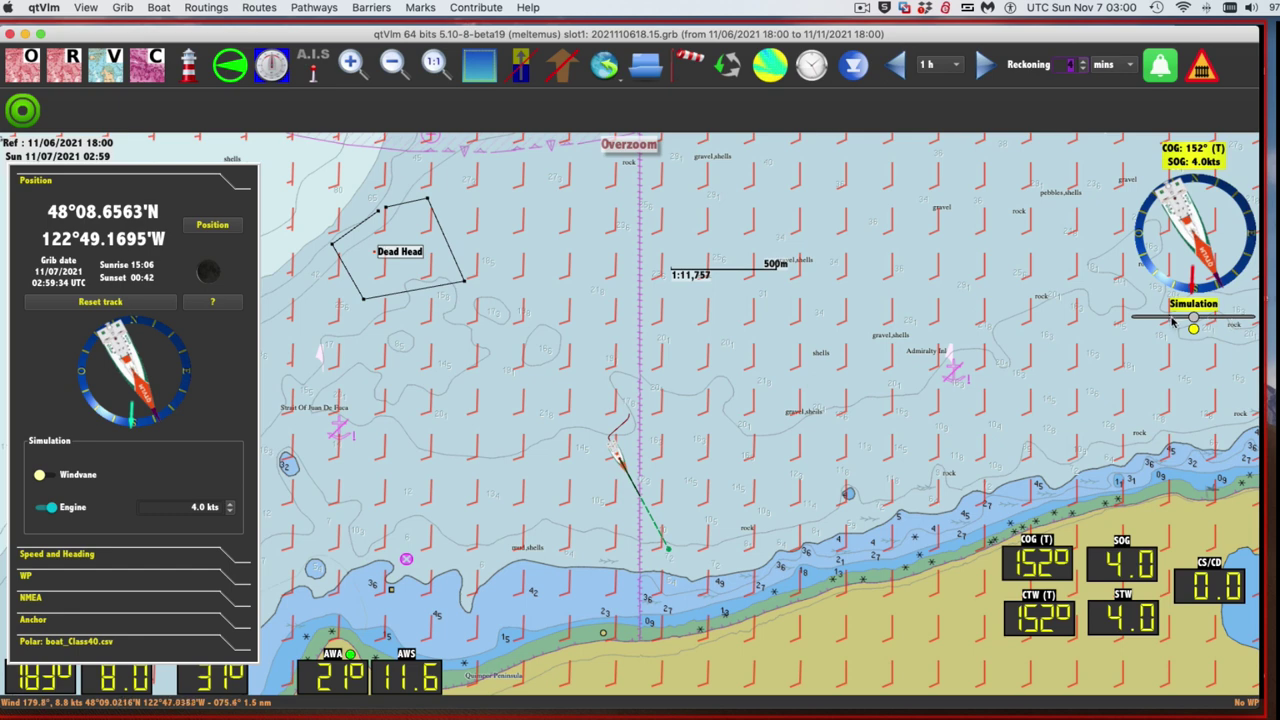
left_click_drag(1192, 318, 1162, 317)
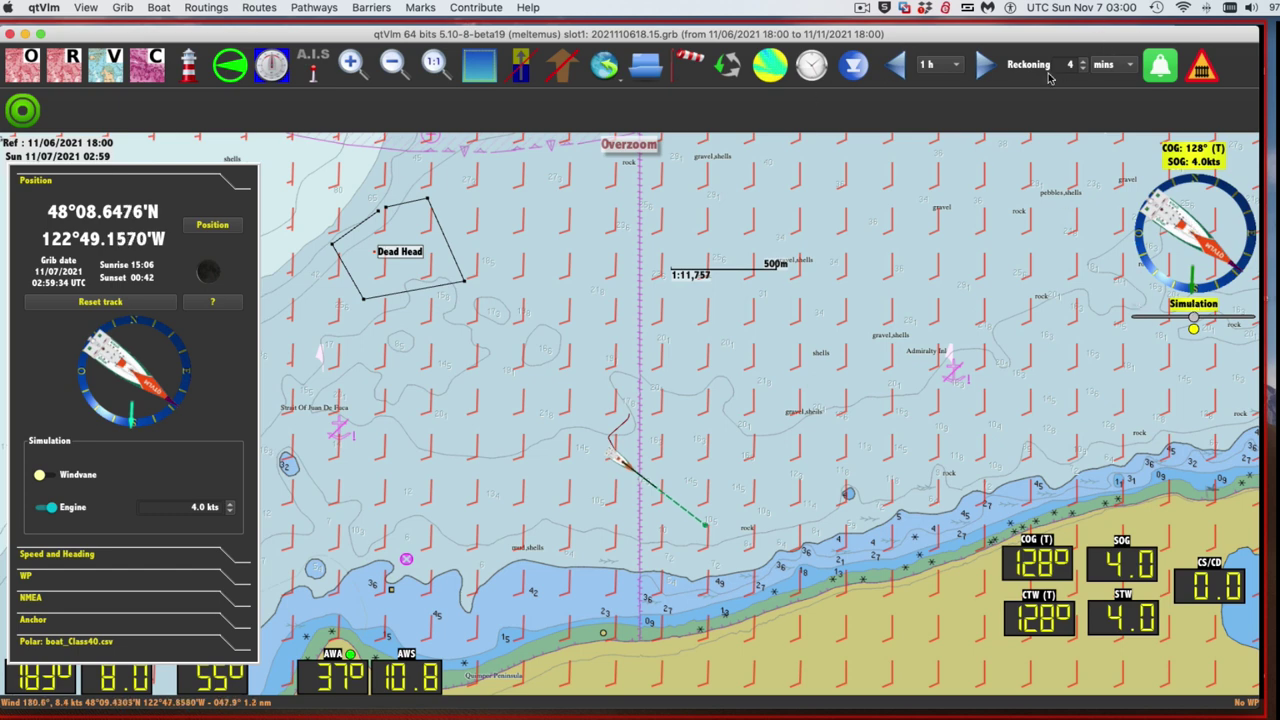
left_click(1081, 61)
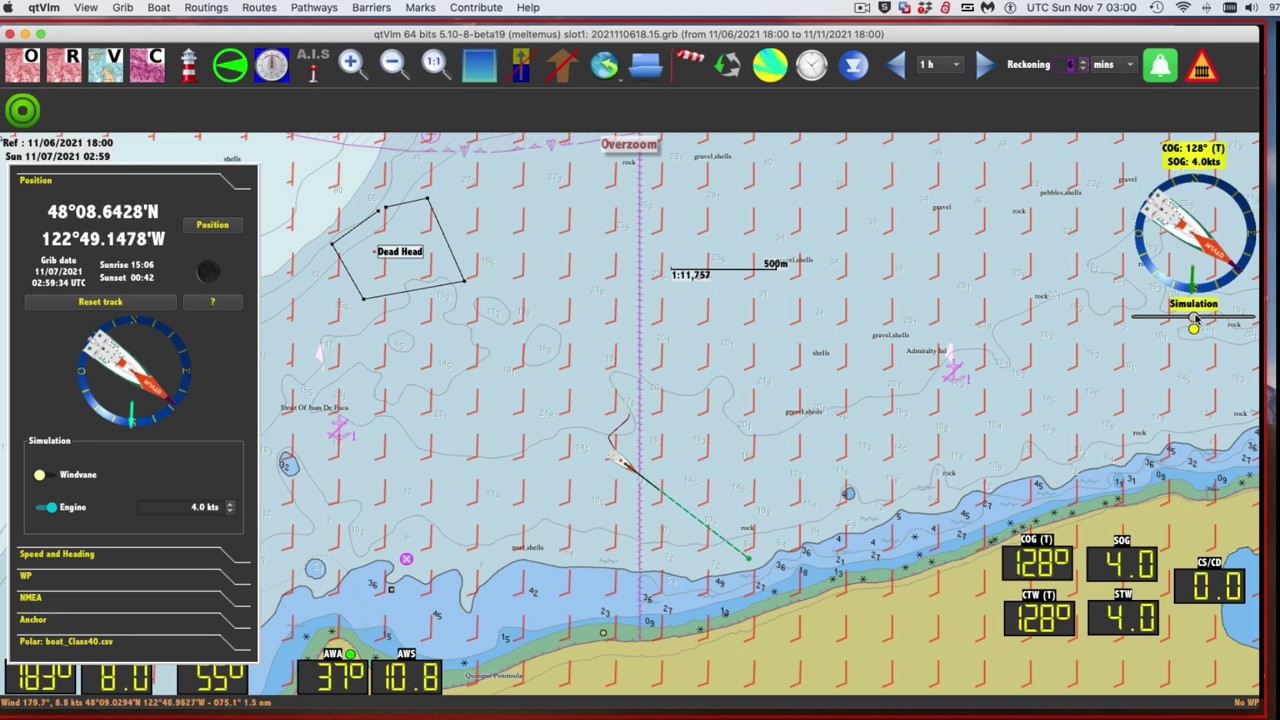
left_click_drag(1193, 318, 1207, 318)
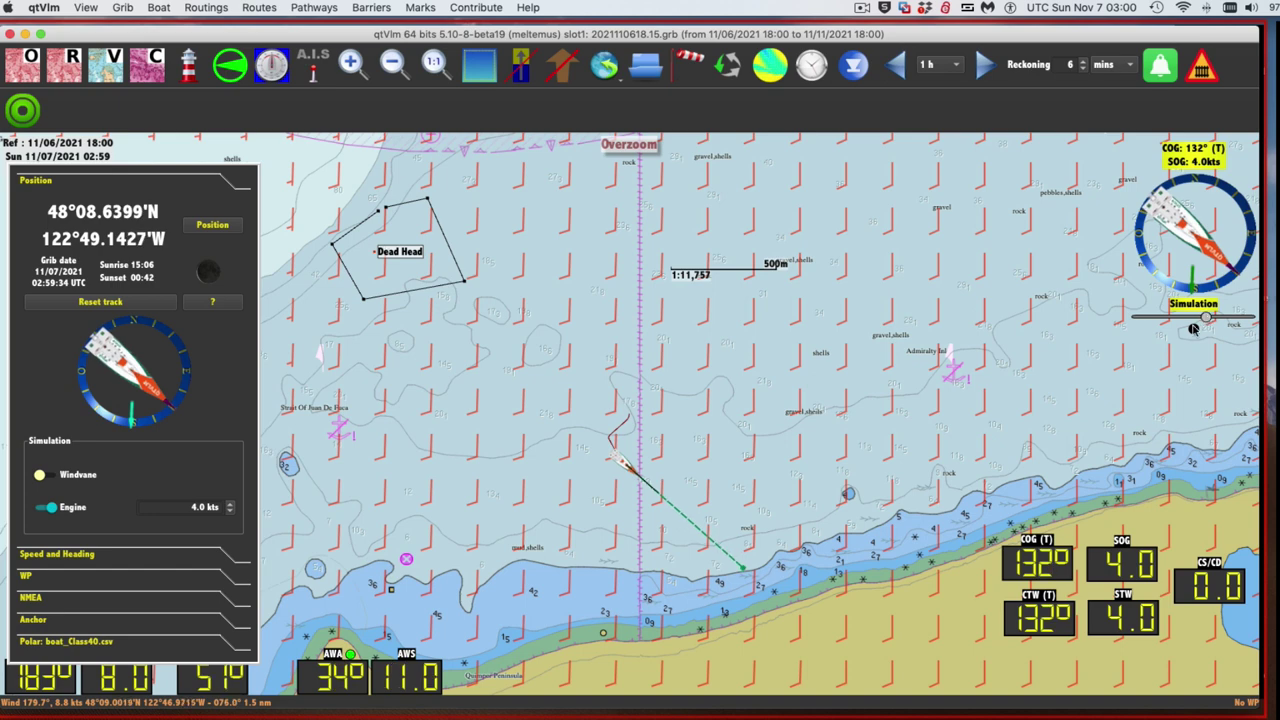
left_click(1193, 324)
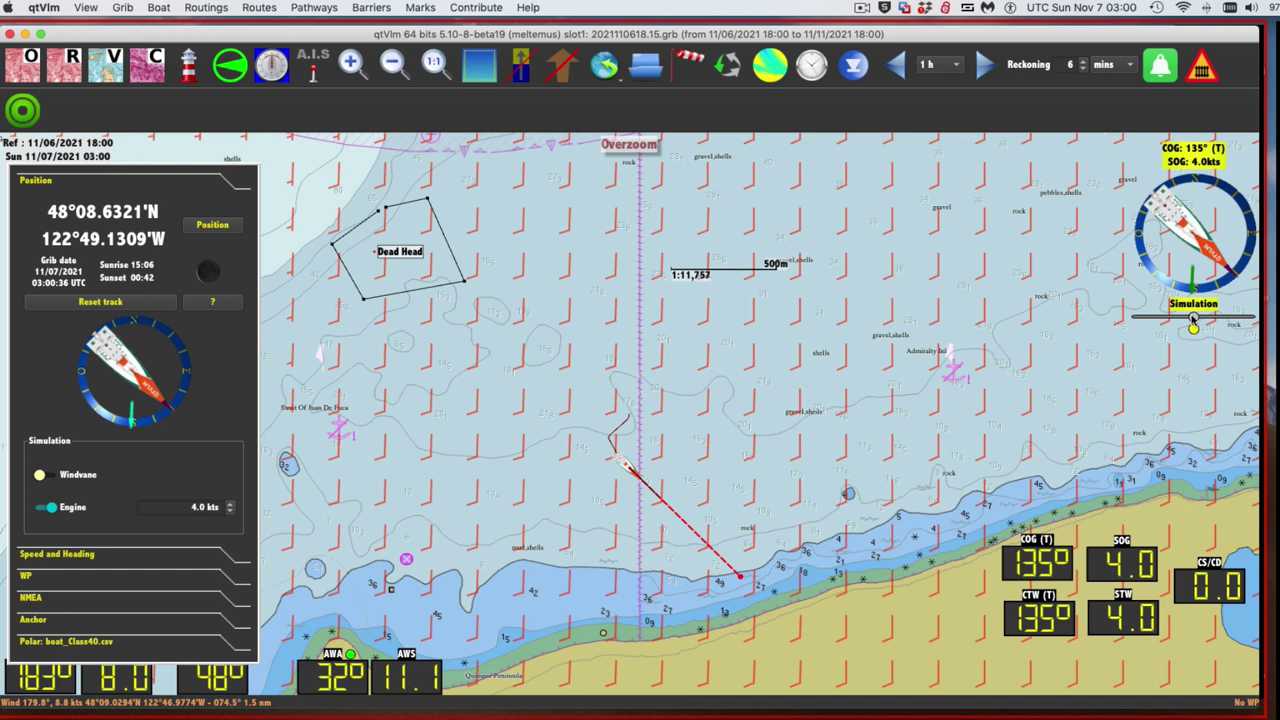
Turn the boat to port onto a course of about 064° and reduce the engine speed to 2.0 kts
left_click_drag(1193, 318, 1128, 318)
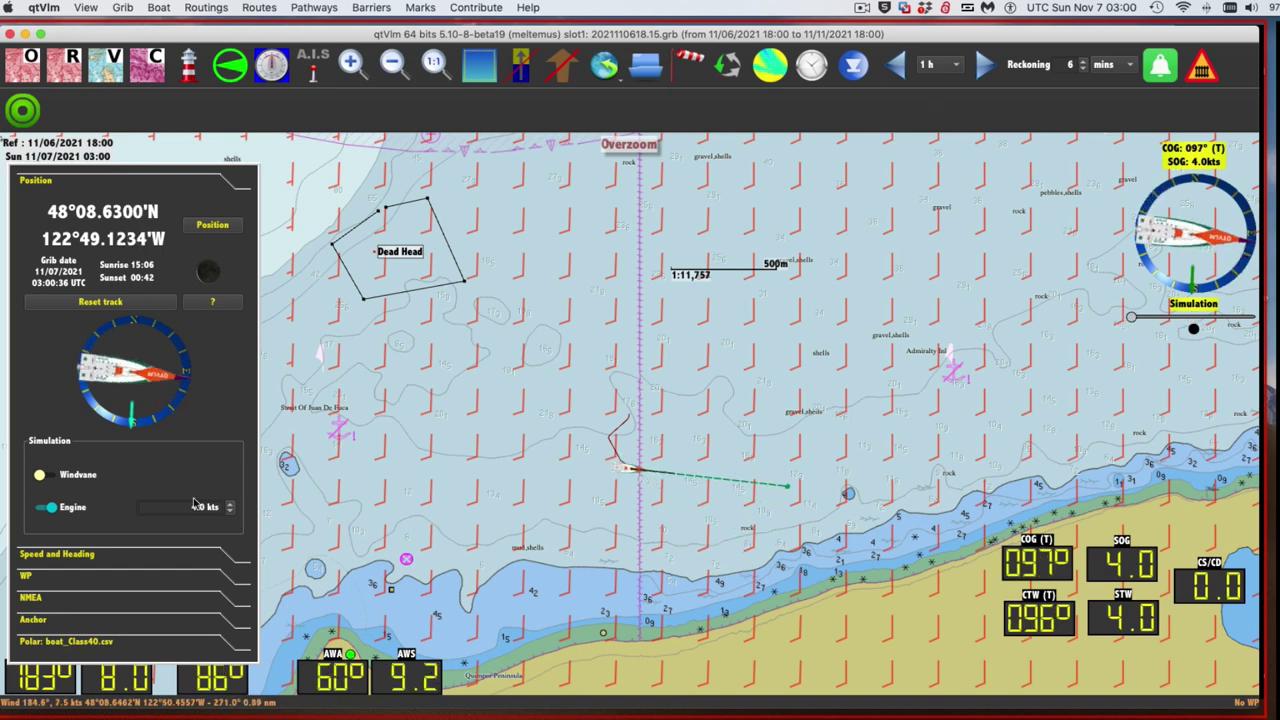
left_click(230, 512)
left_click(230, 512)
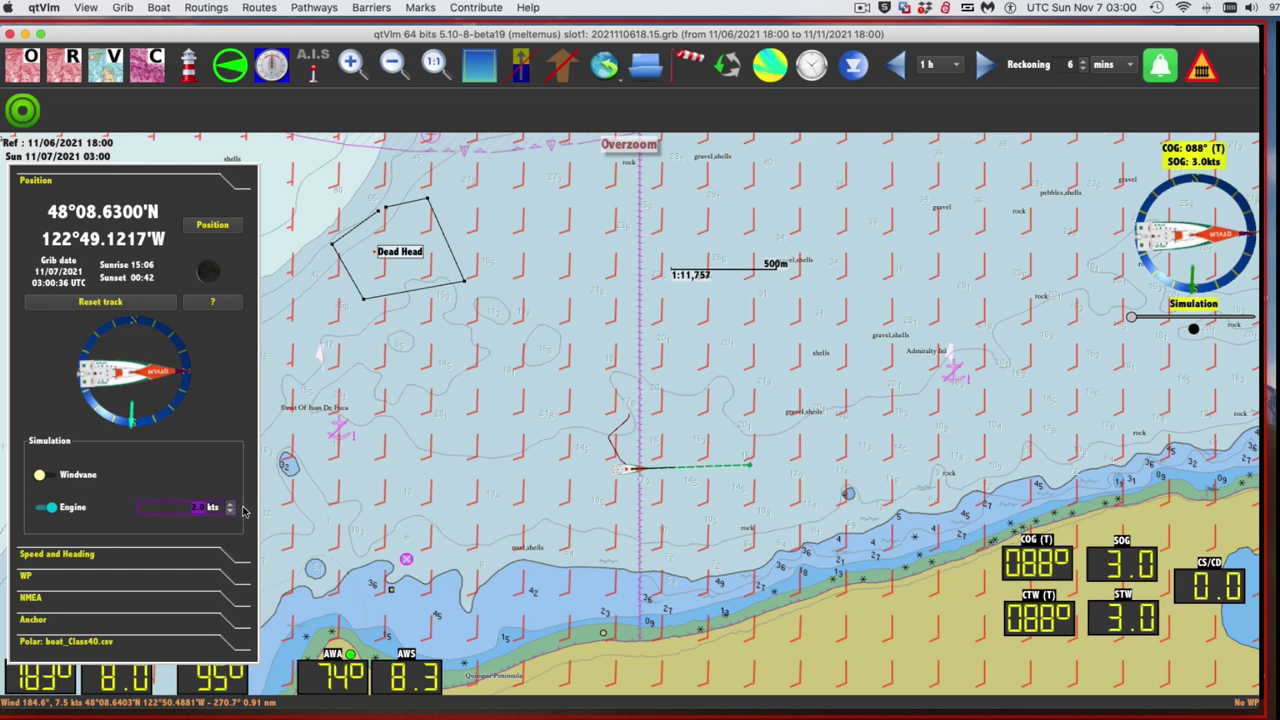
left_click(1194, 329)
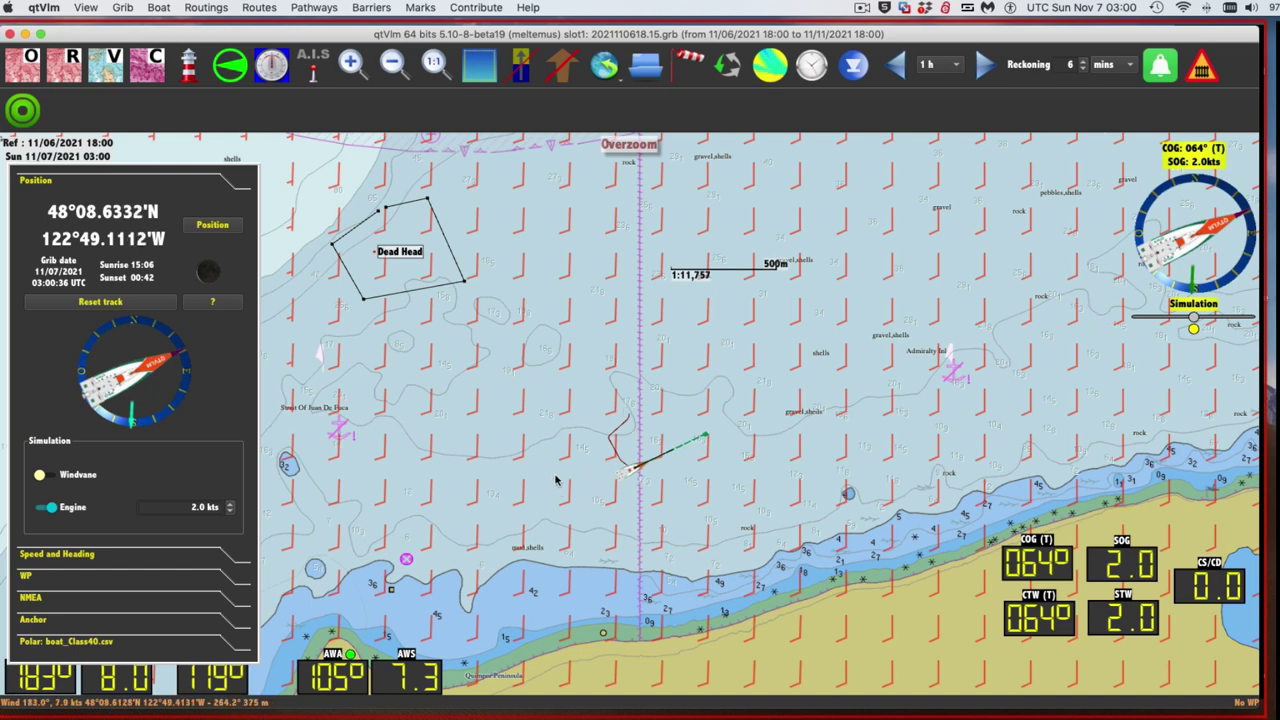
Measure on the chart with the Ruler tool, starting from beside the boat and from the boat itself
right_click(585, 472)
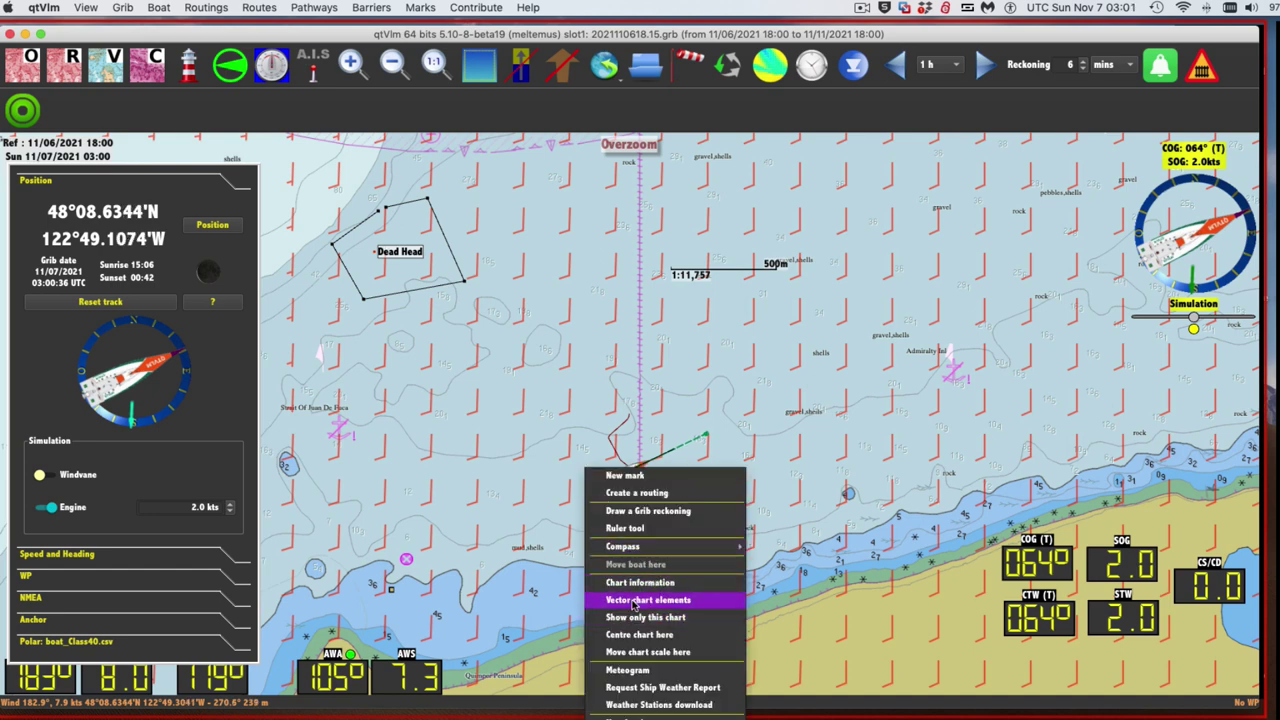
left_click(625, 528)
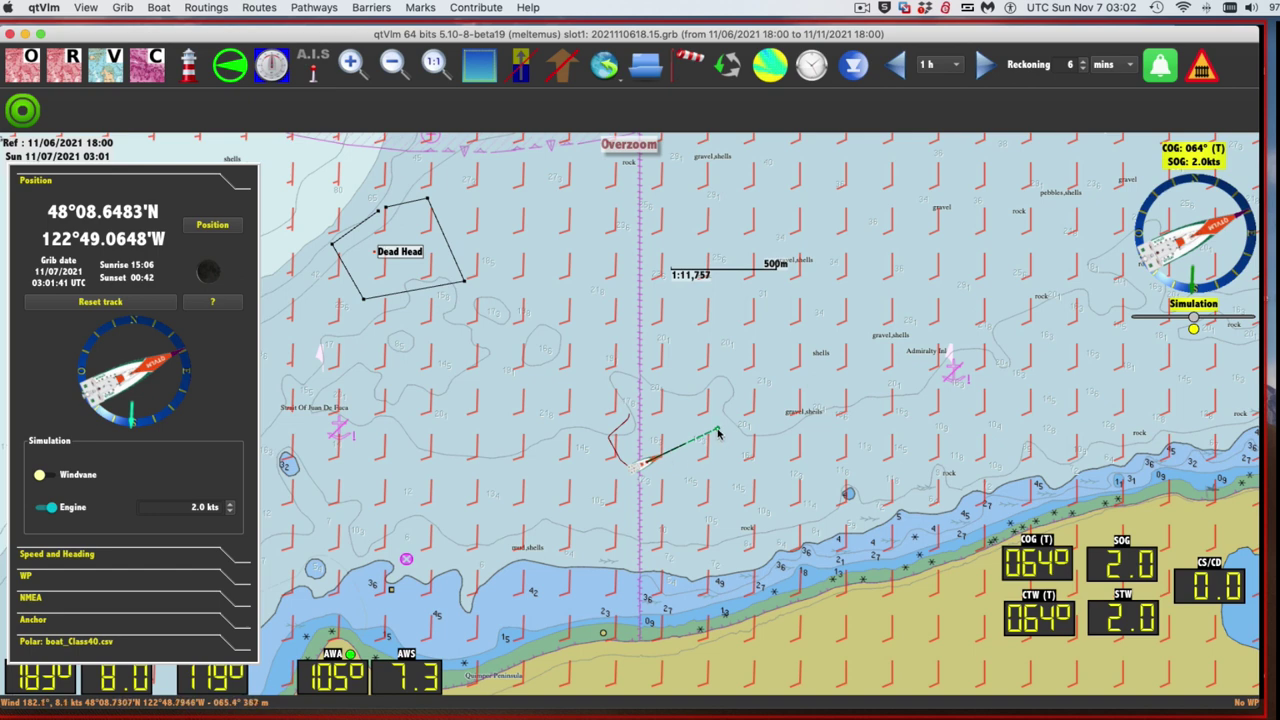
right_click(642, 466)
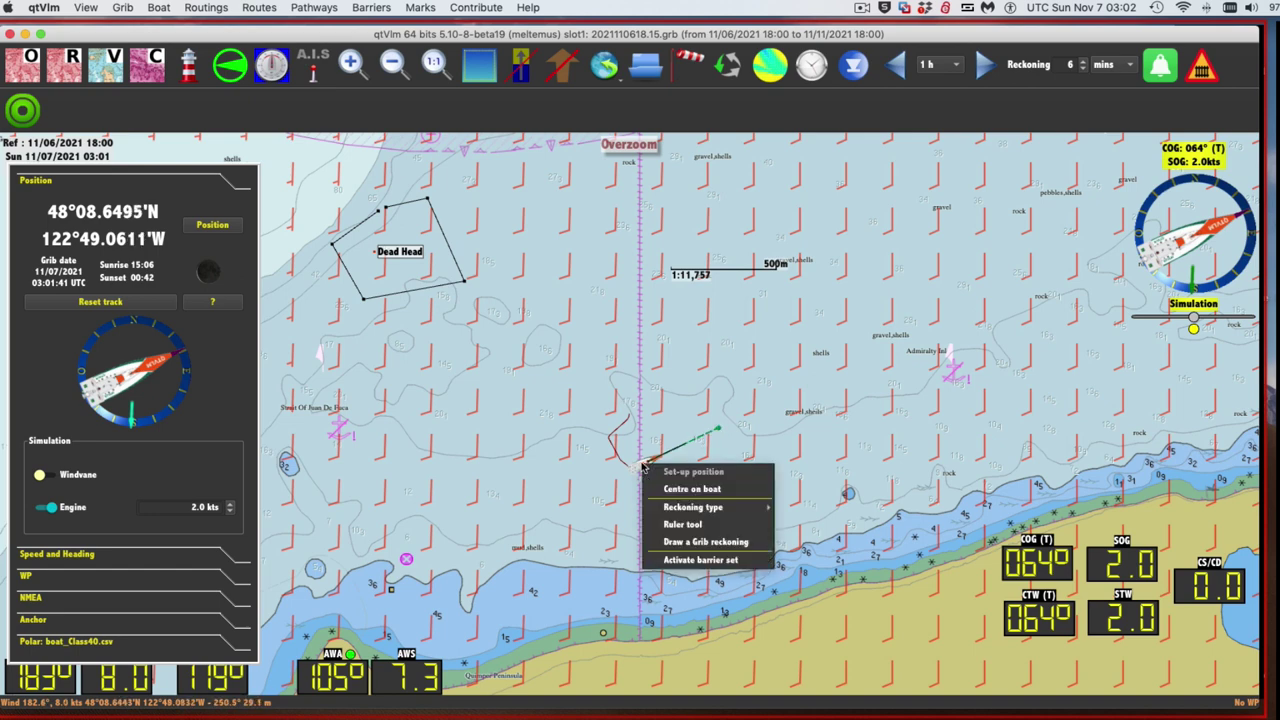
left_click(684, 524)
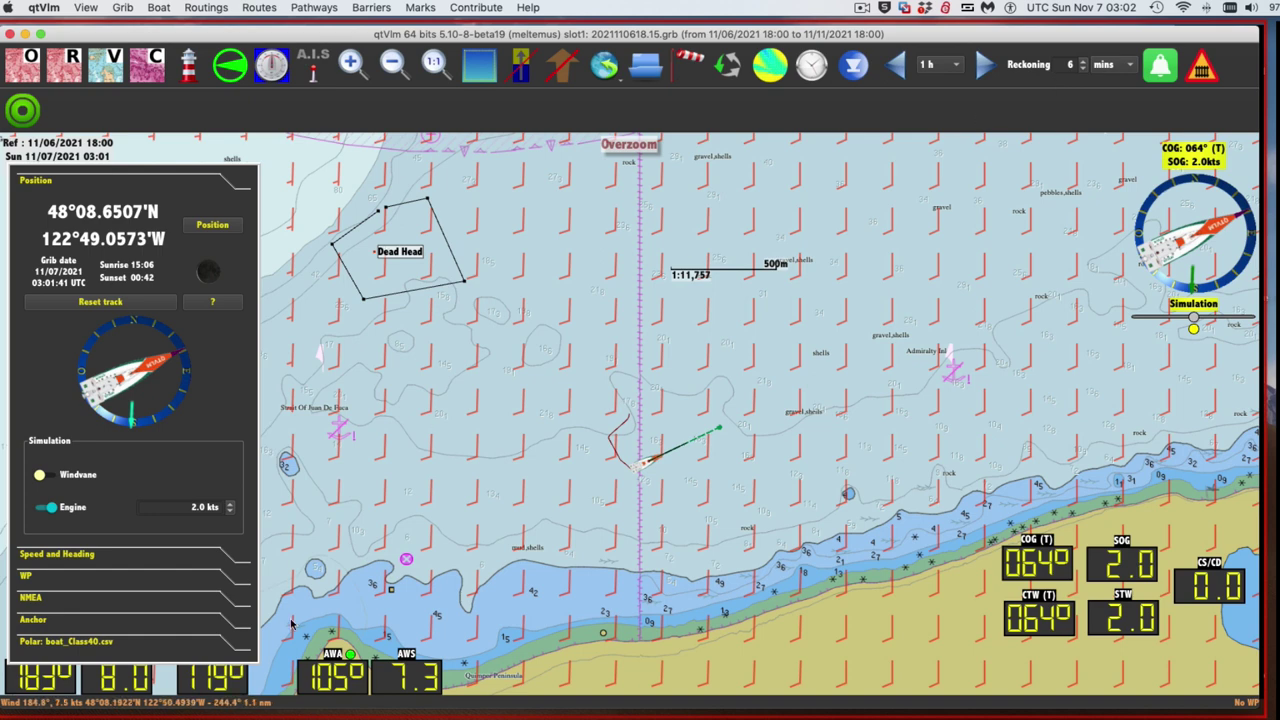
Set the simulated engine speed to 6.0 kts
left_click(231, 503)
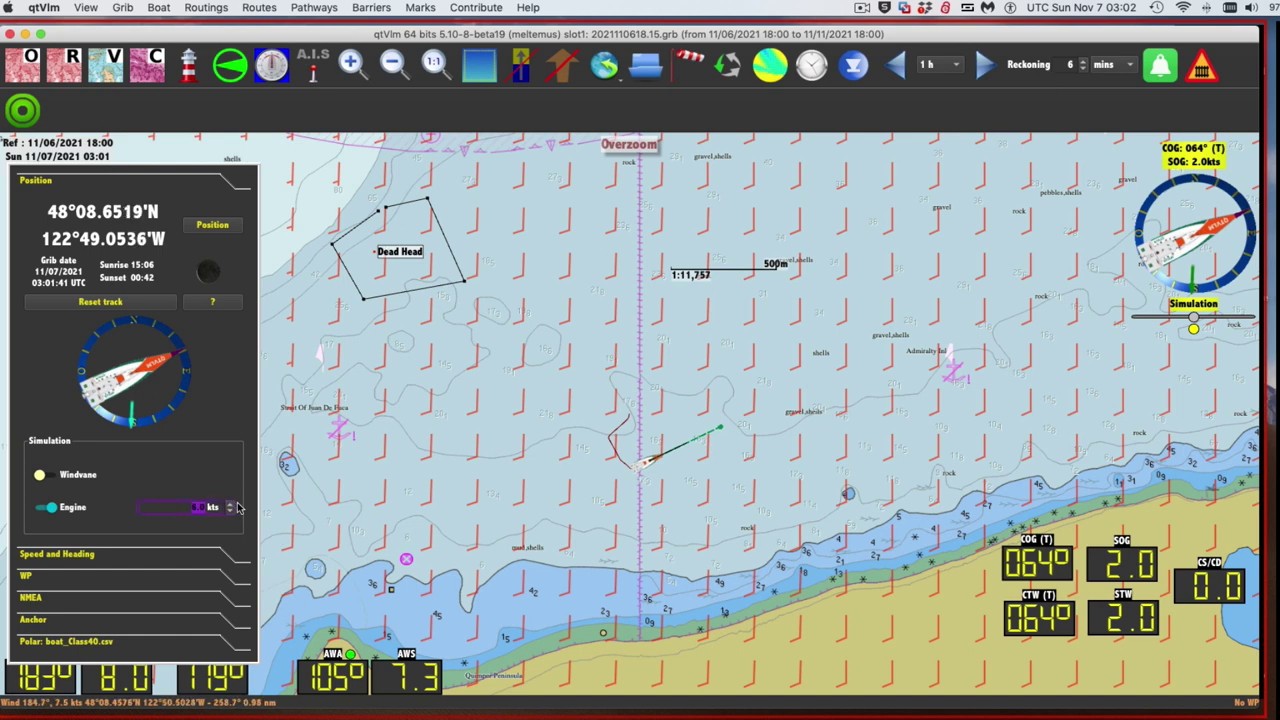
type("6")
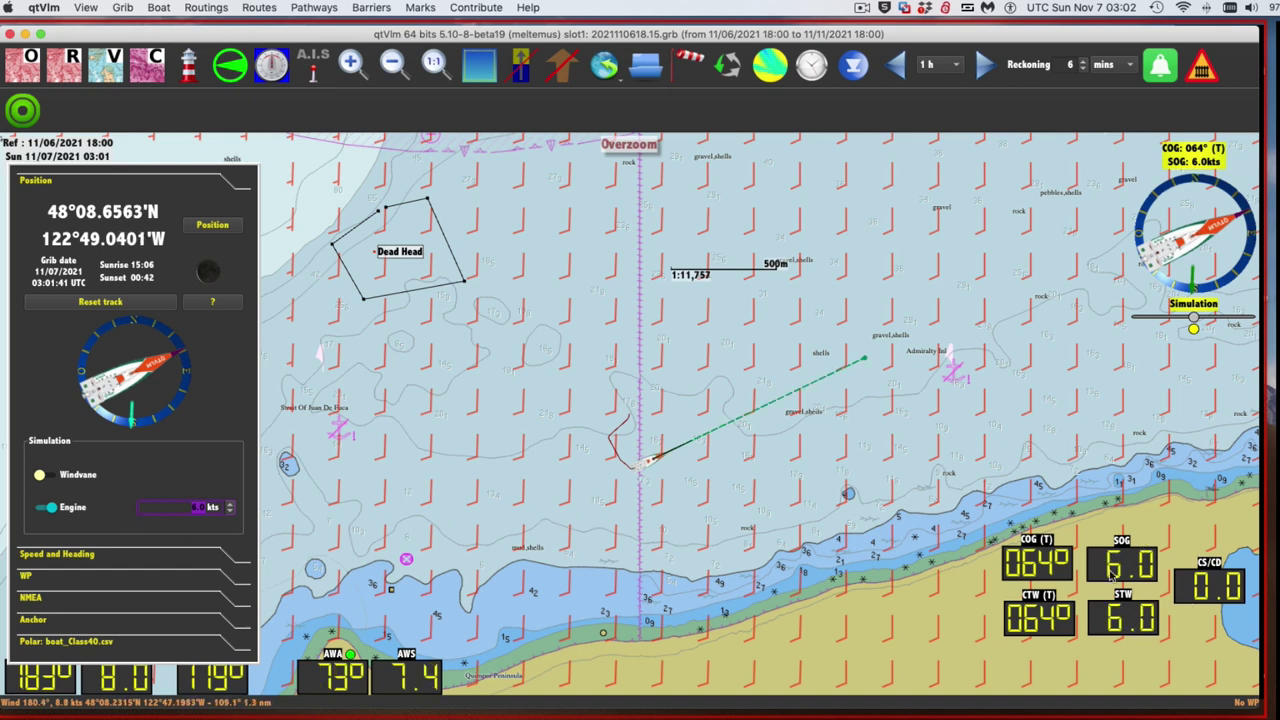
Start a Ruler tool measurement from the boat, and reduce the simulated engine speed to 2.0 kts
right_click(651, 461)
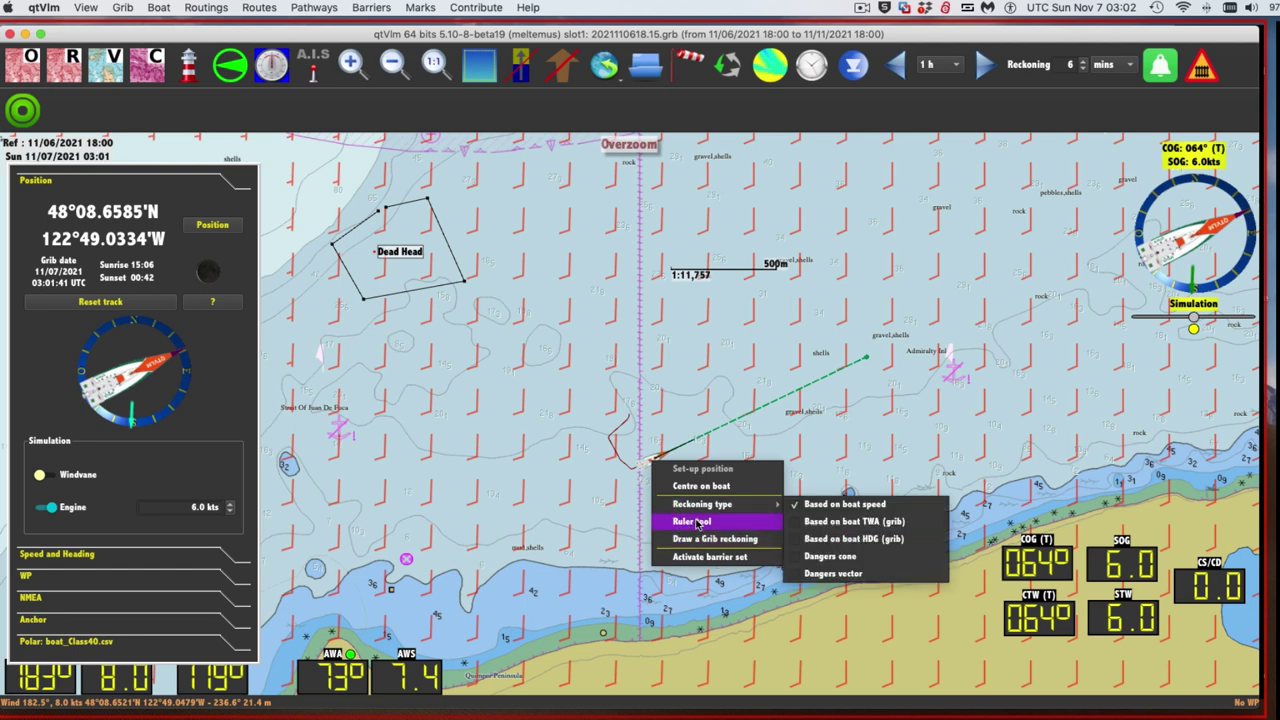
left_click(692, 521)
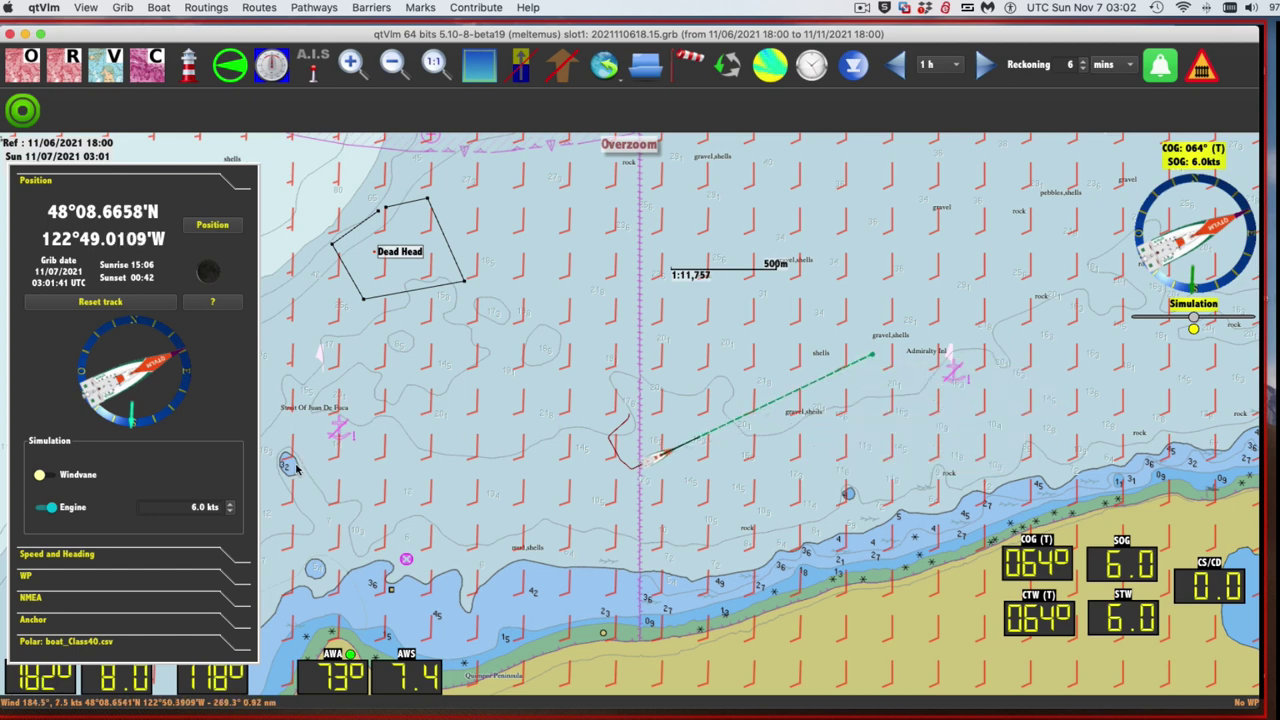
left_click(230, 512)
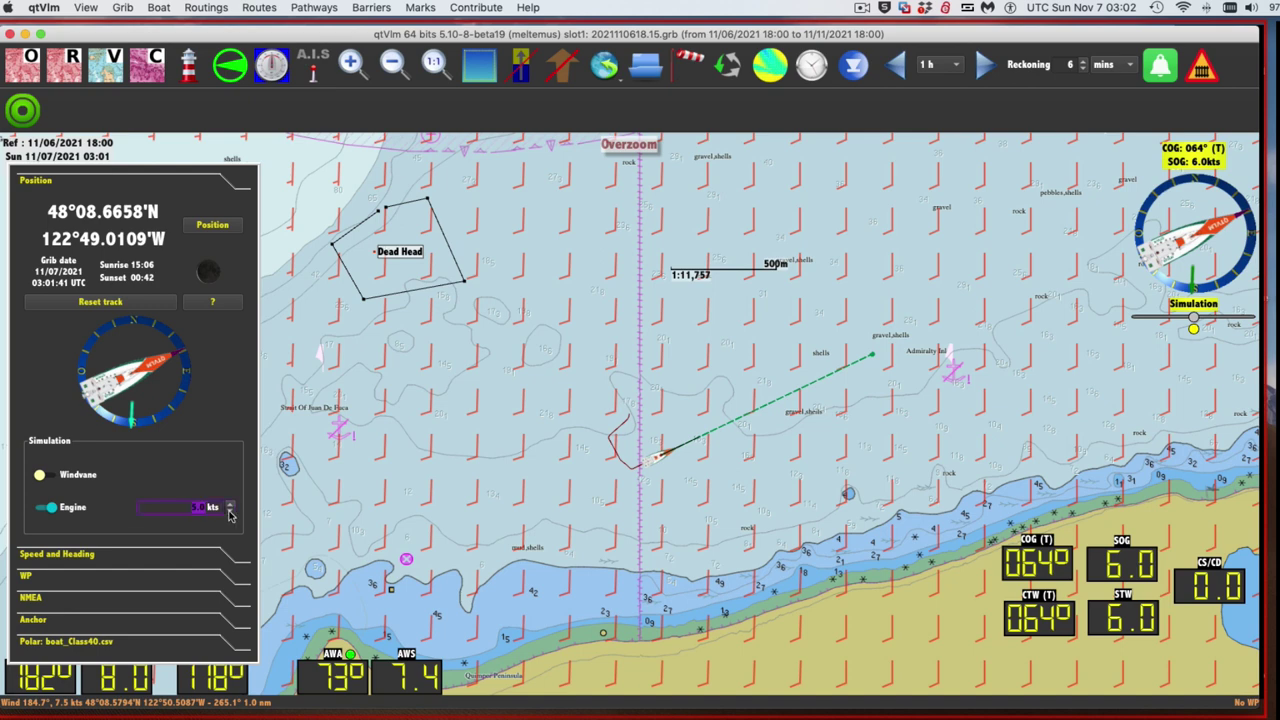
left_click(230, 512)
left_click(230, 512)
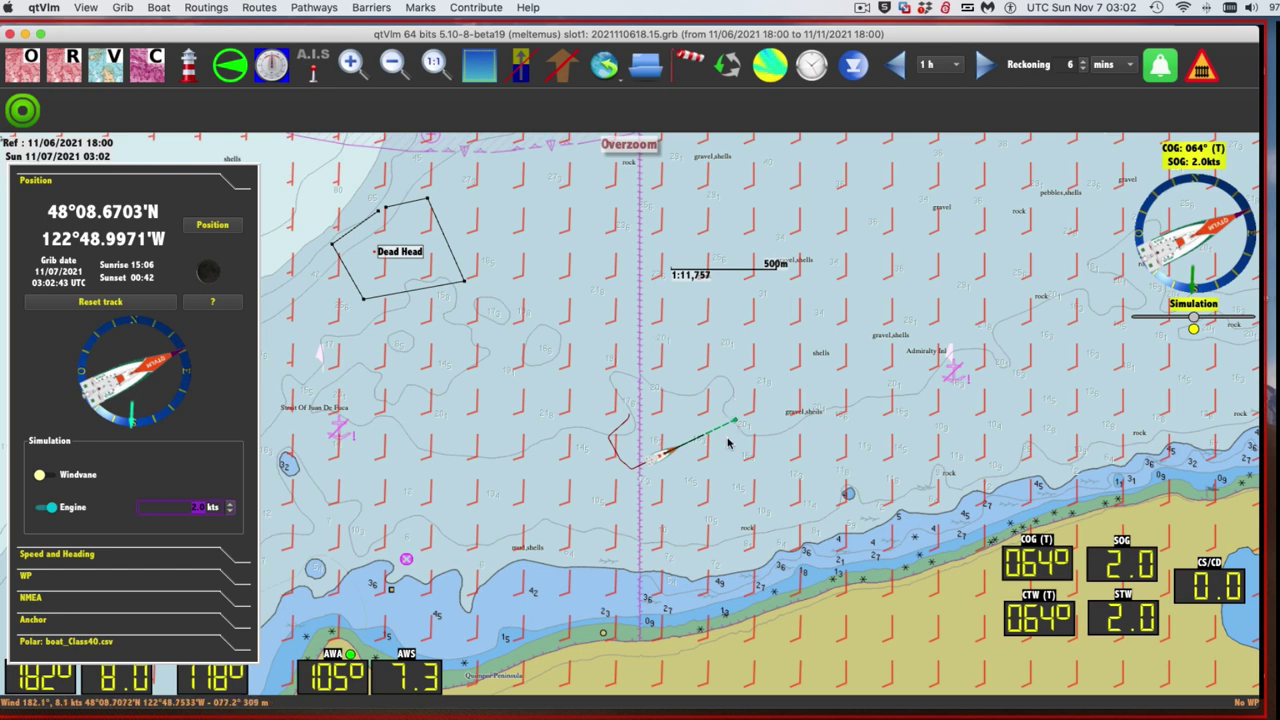
Change the boat's reckoning type from the speed-based line to Dangers cone
right_click(657, 458)
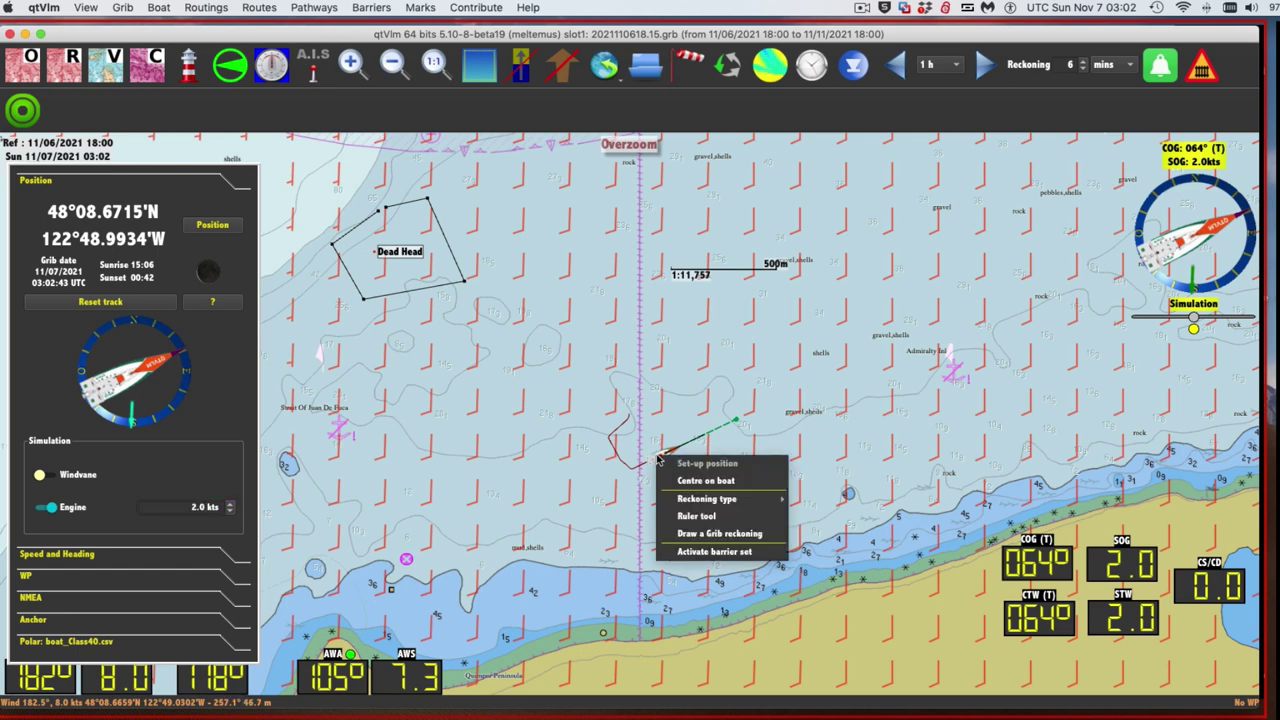
mouse_move(706, 498)
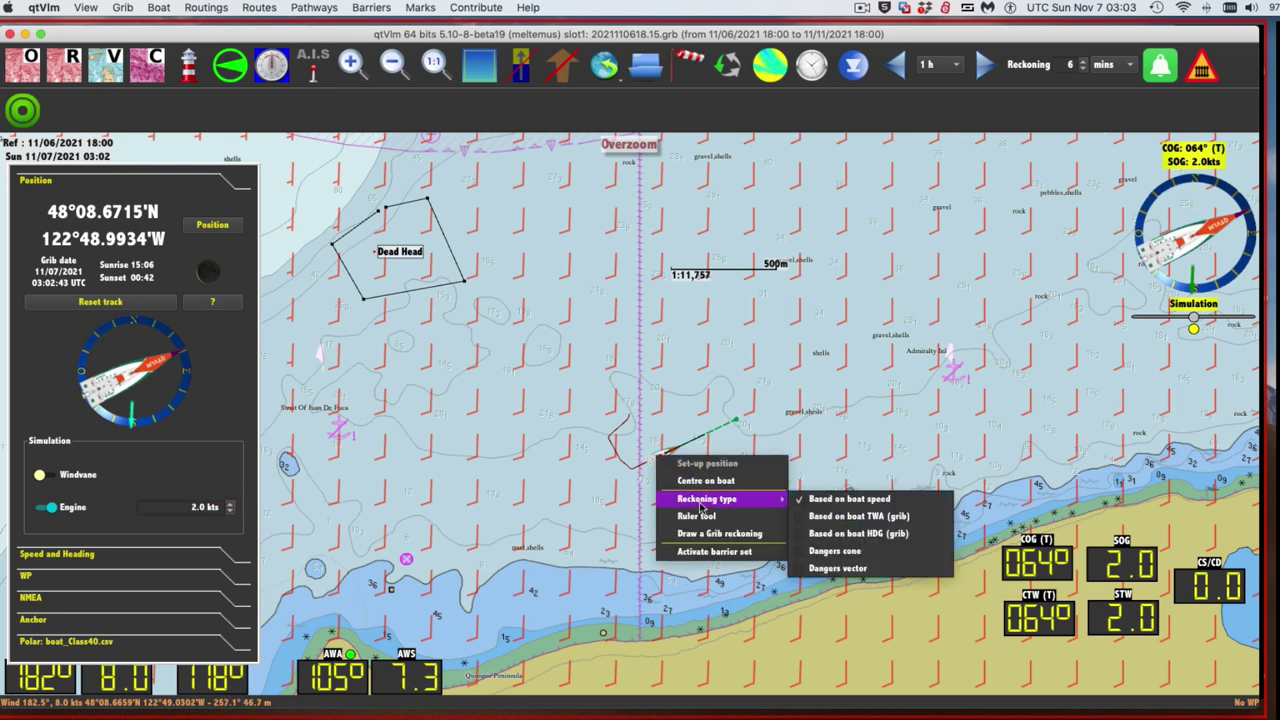
left_click(829, 556)
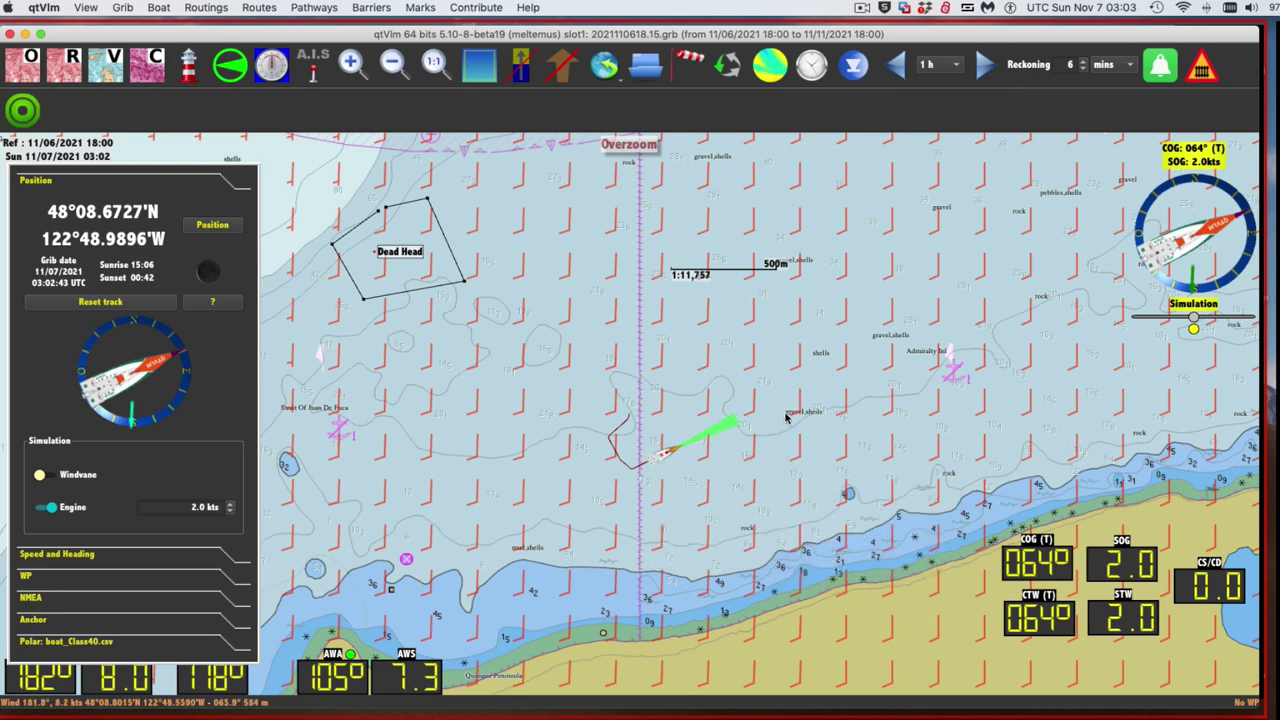
scroll(733, 446, "up", 2)
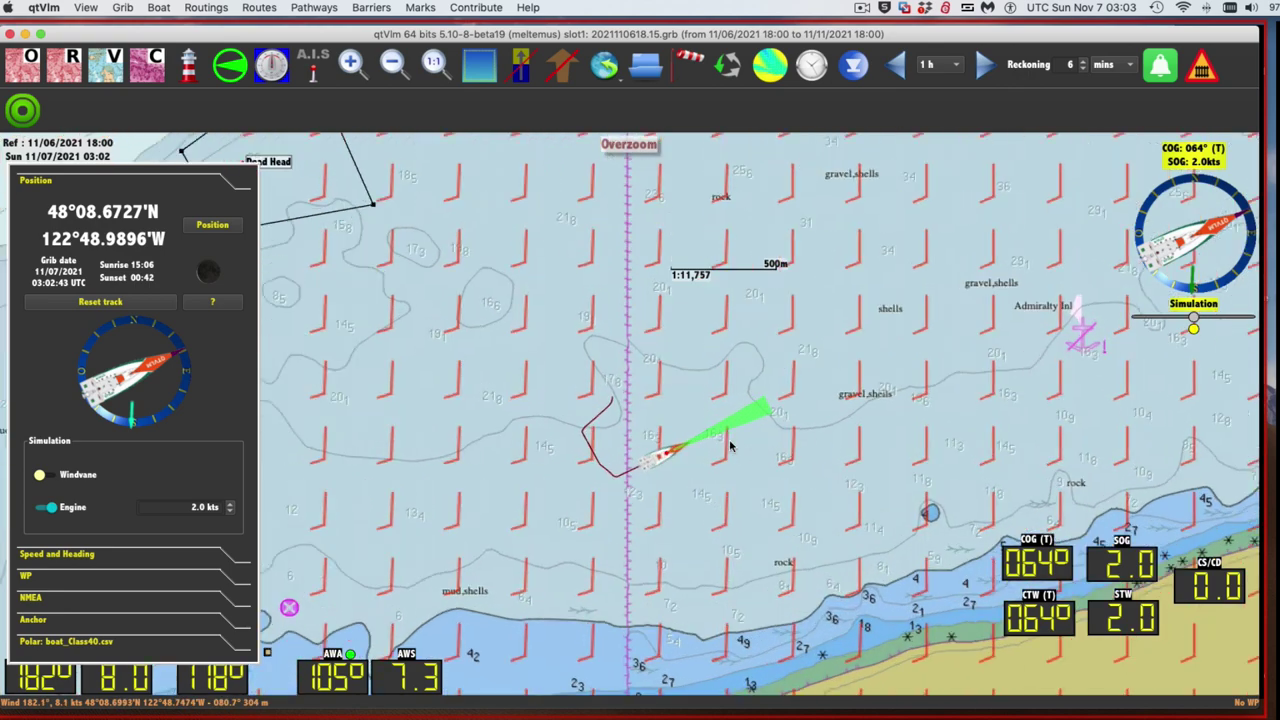
scroll(734, 450, "up", 1)
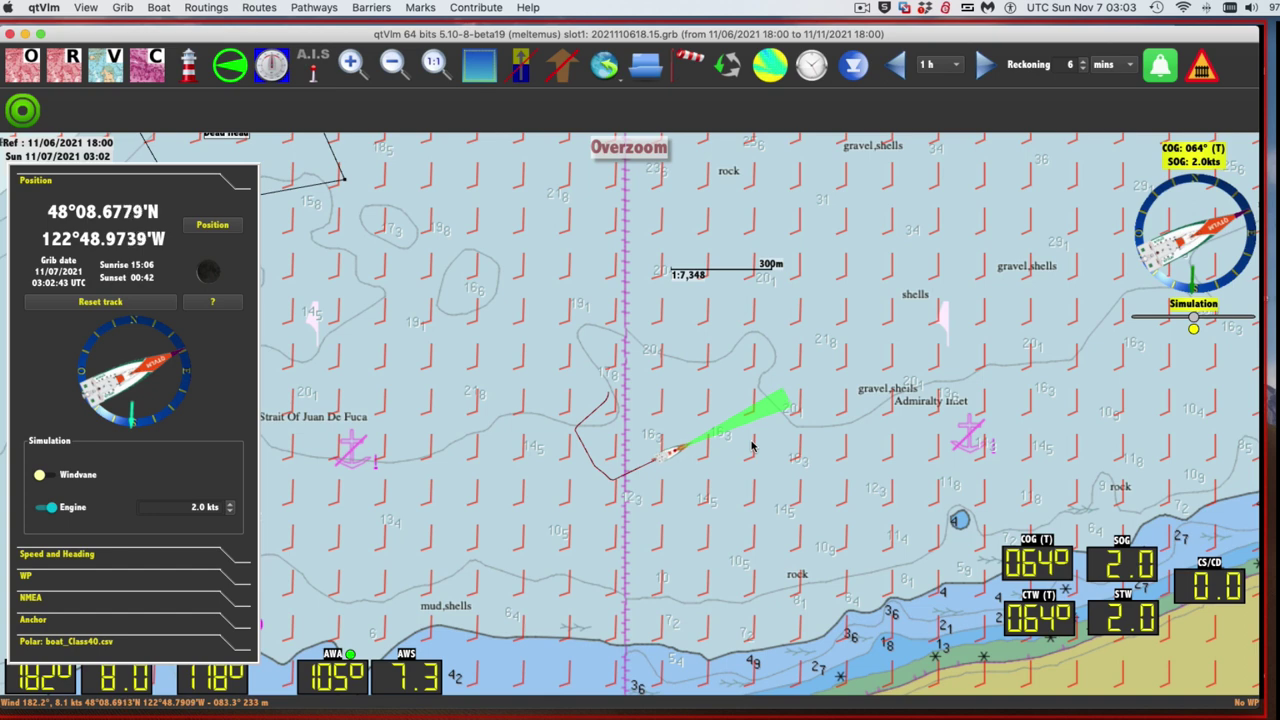
In the boat configuration, show the COG reckoning and heading line over the dangers cone or vector, and lengthen the heading line
key("super+comma")
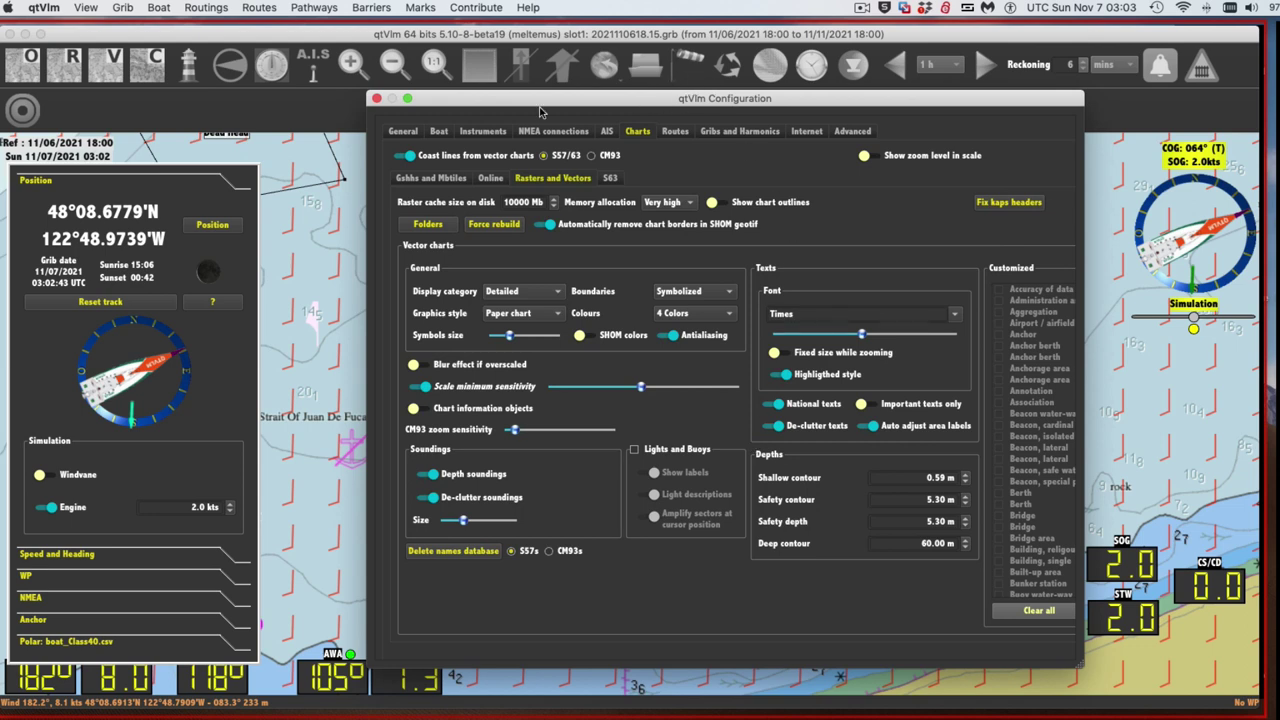
left_click(442, 133)
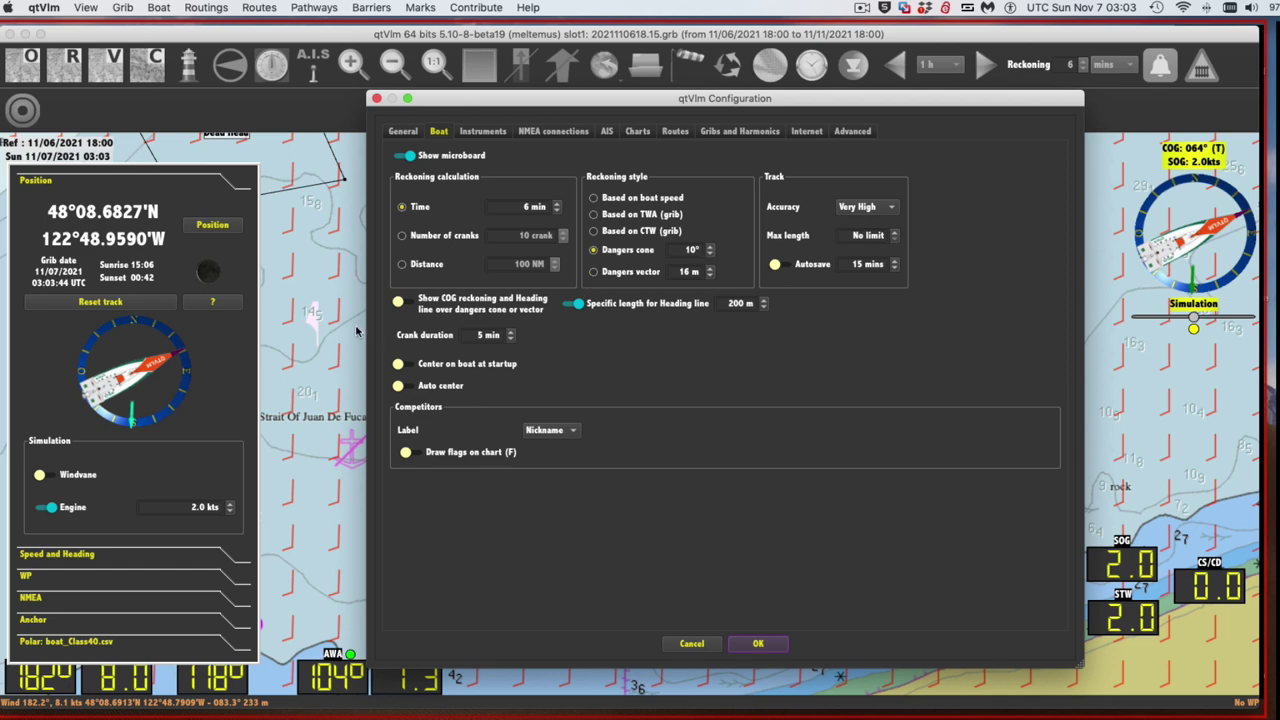
left_click(440, 307)
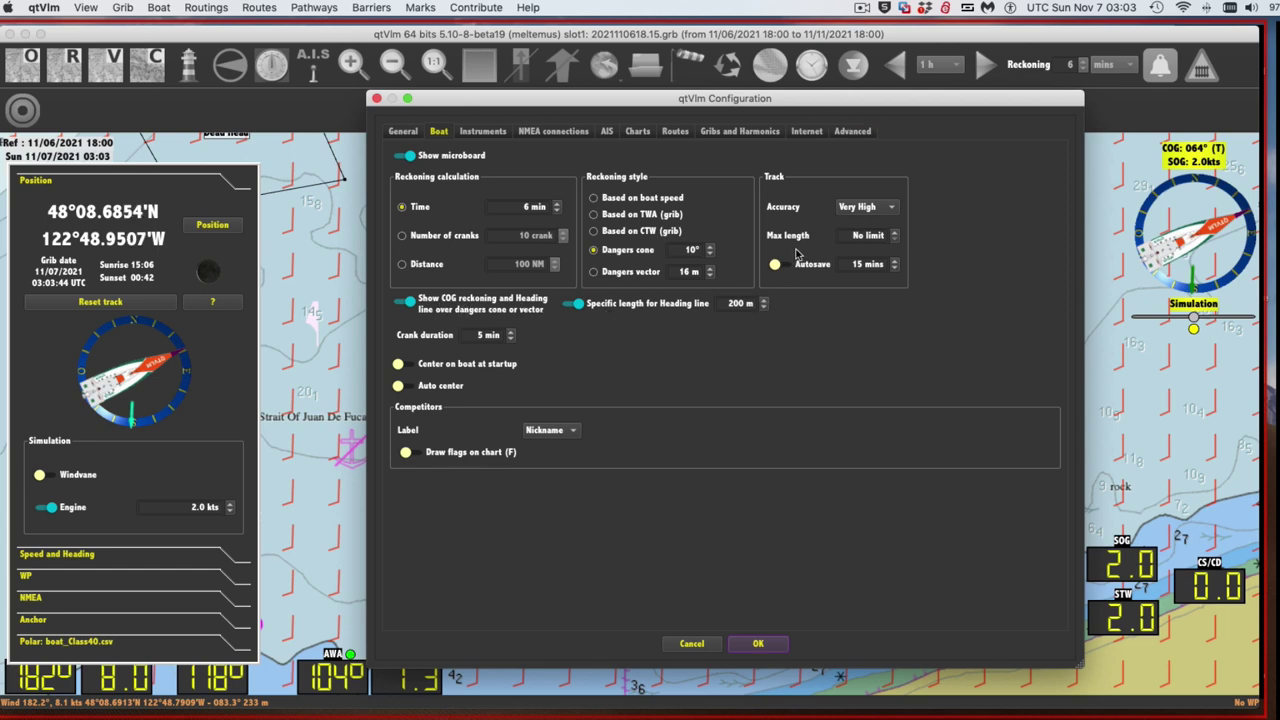
double_click(737, 304)
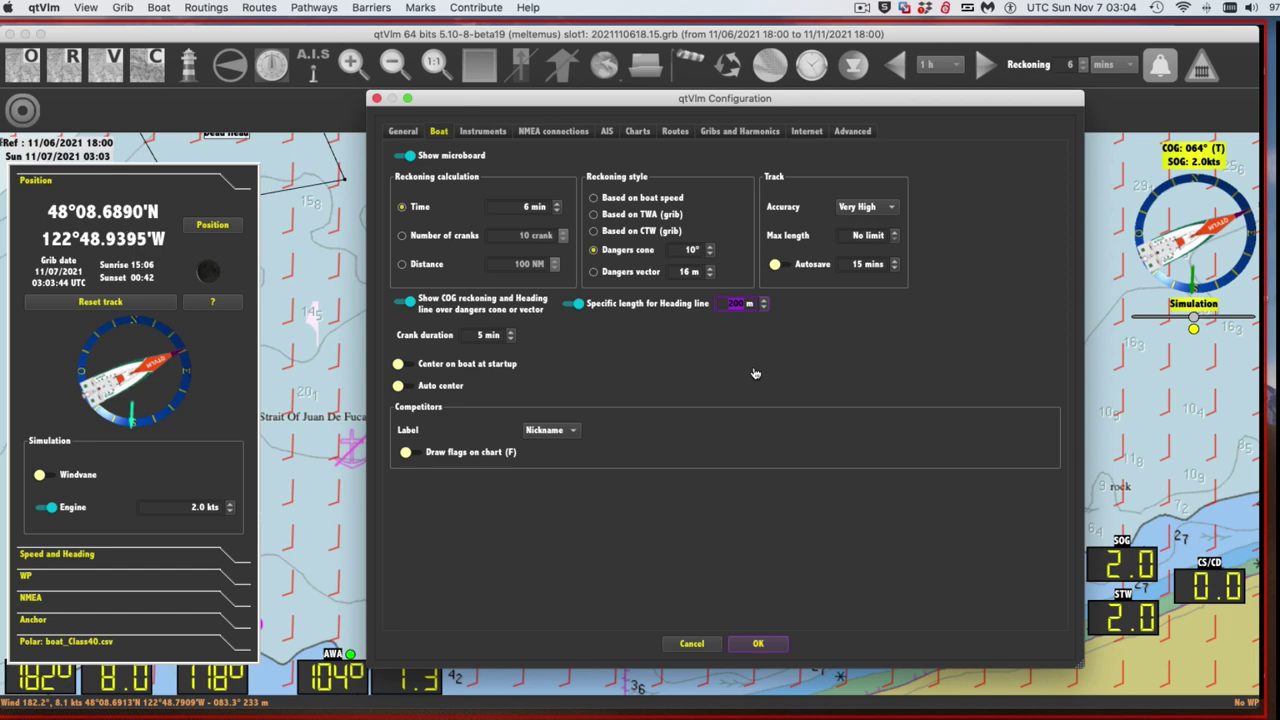
type("8")
left_click(776, 644)
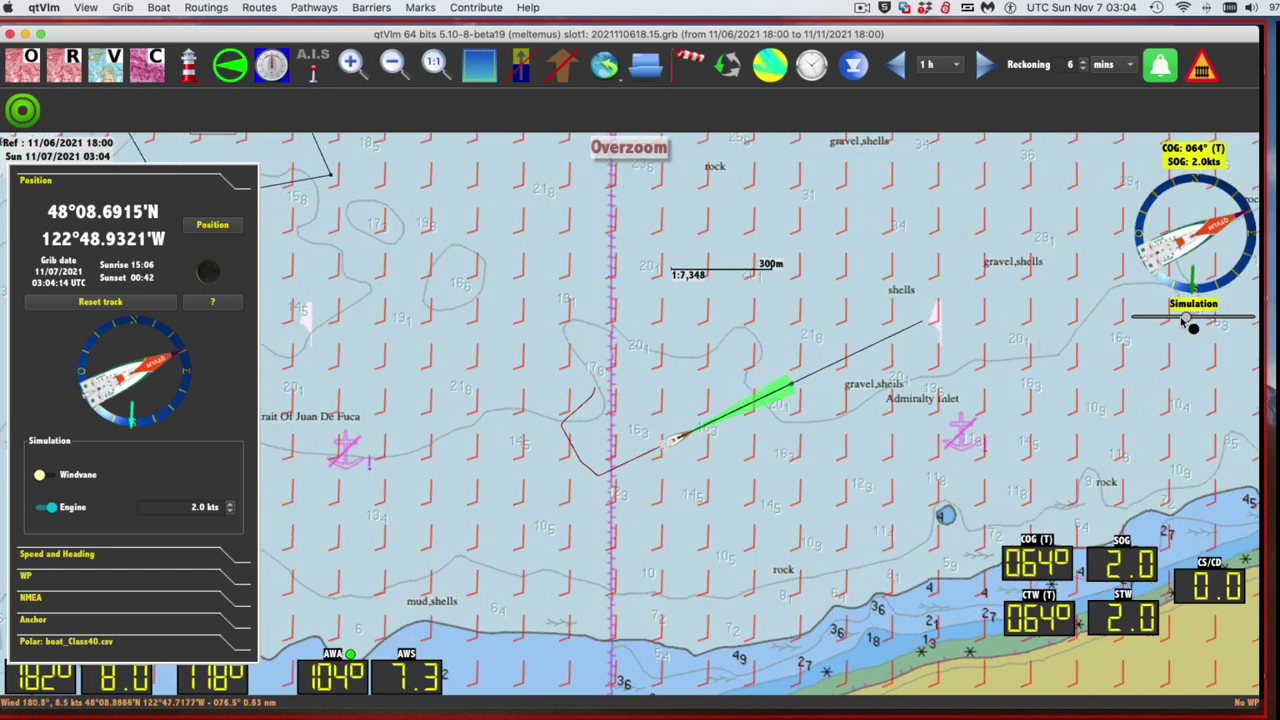
Turn the boat to port onto a course of about 247° and raise the engine speed to 3.0 kts
left_click_drag(1192, 320, 1125, 324)
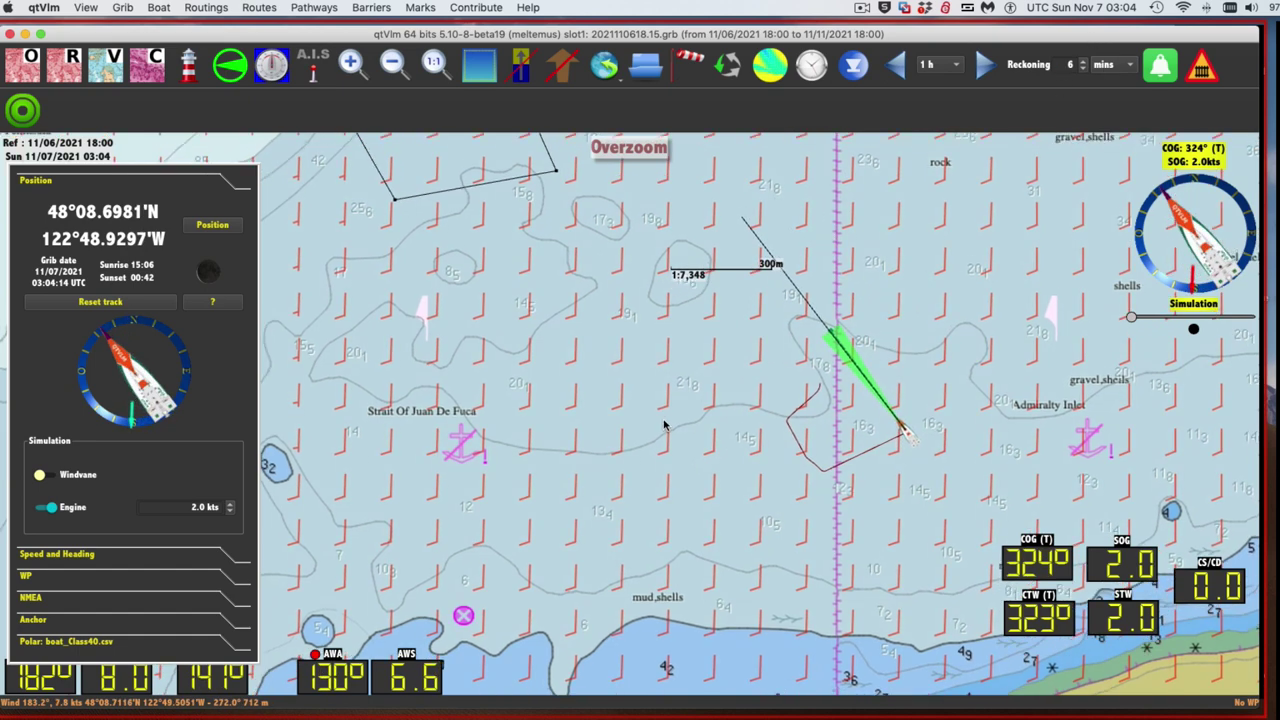
left_click(230, 507)
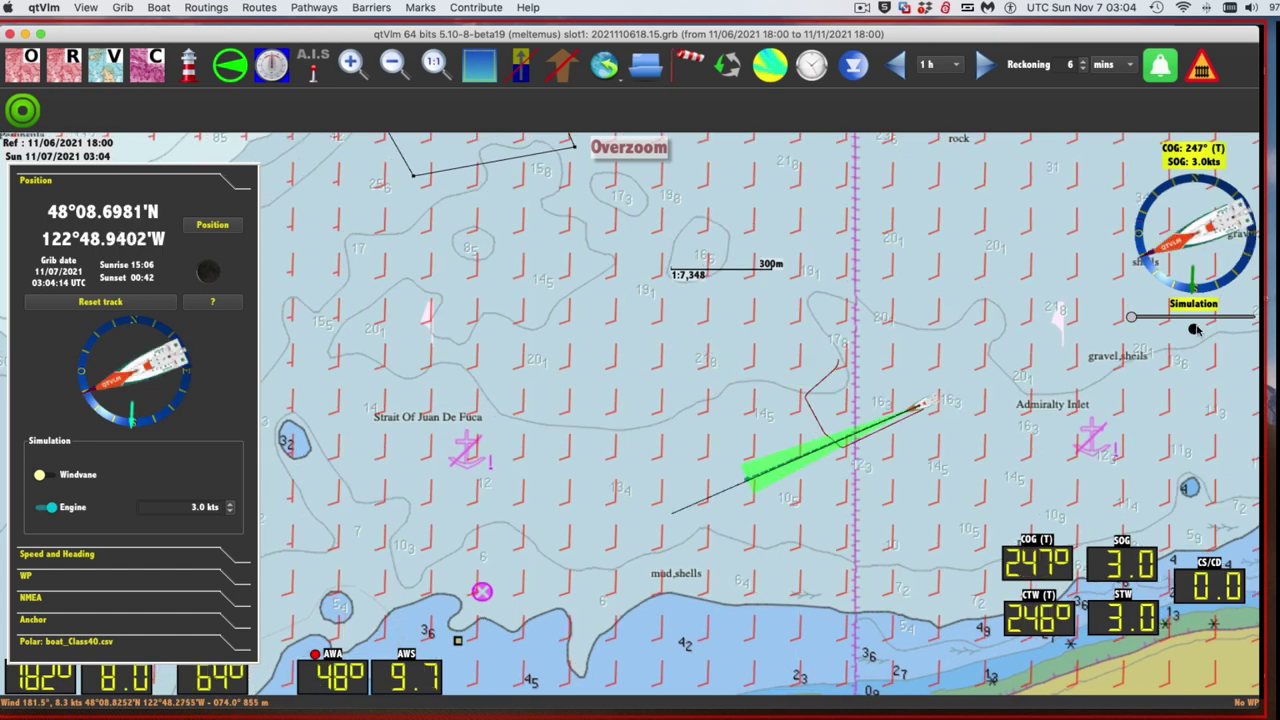
left_click(1195, 330)
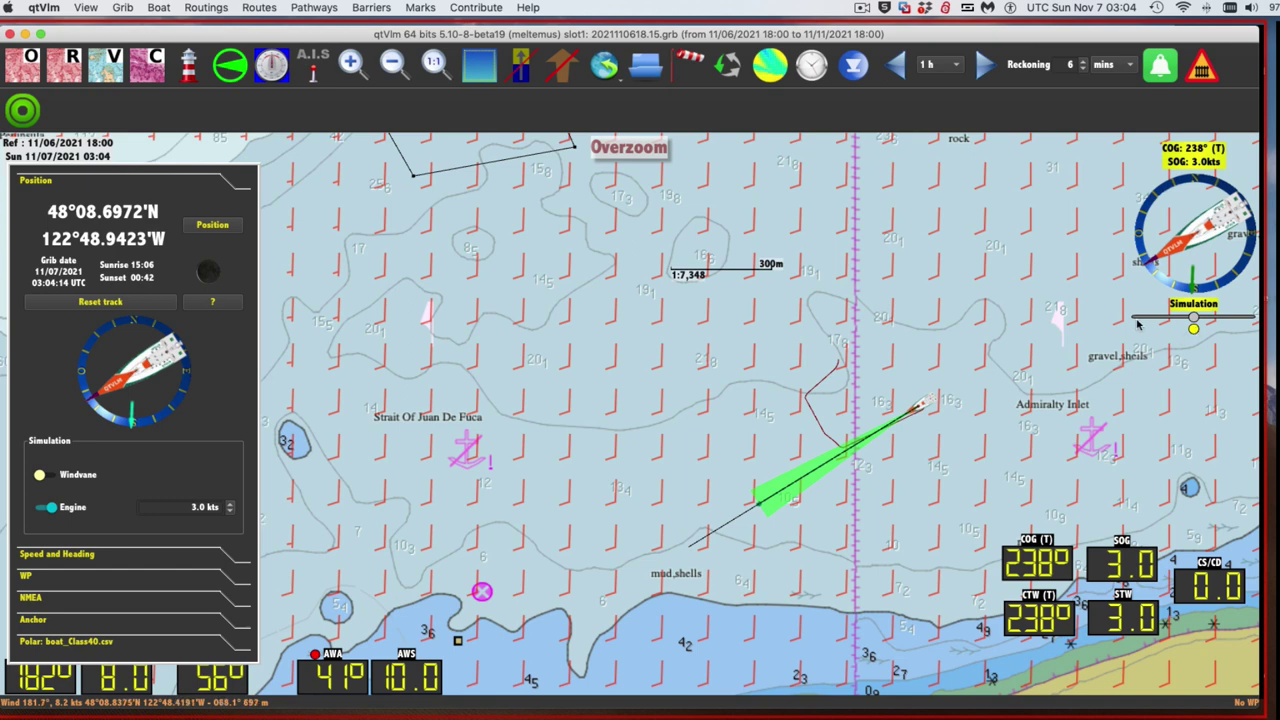
left_click(1240, 318)
left_click(1193, 329)
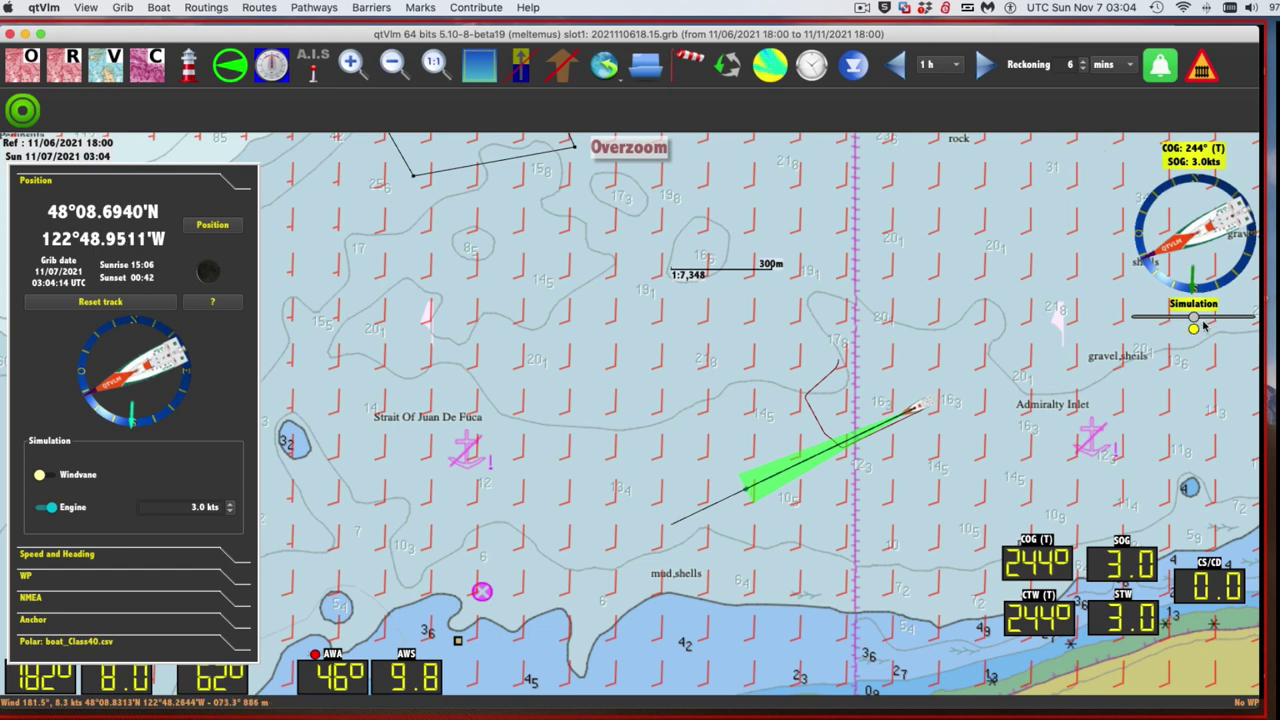
left_click_drag(1194, 328, 1207, 320)
left_click(1193, 329)
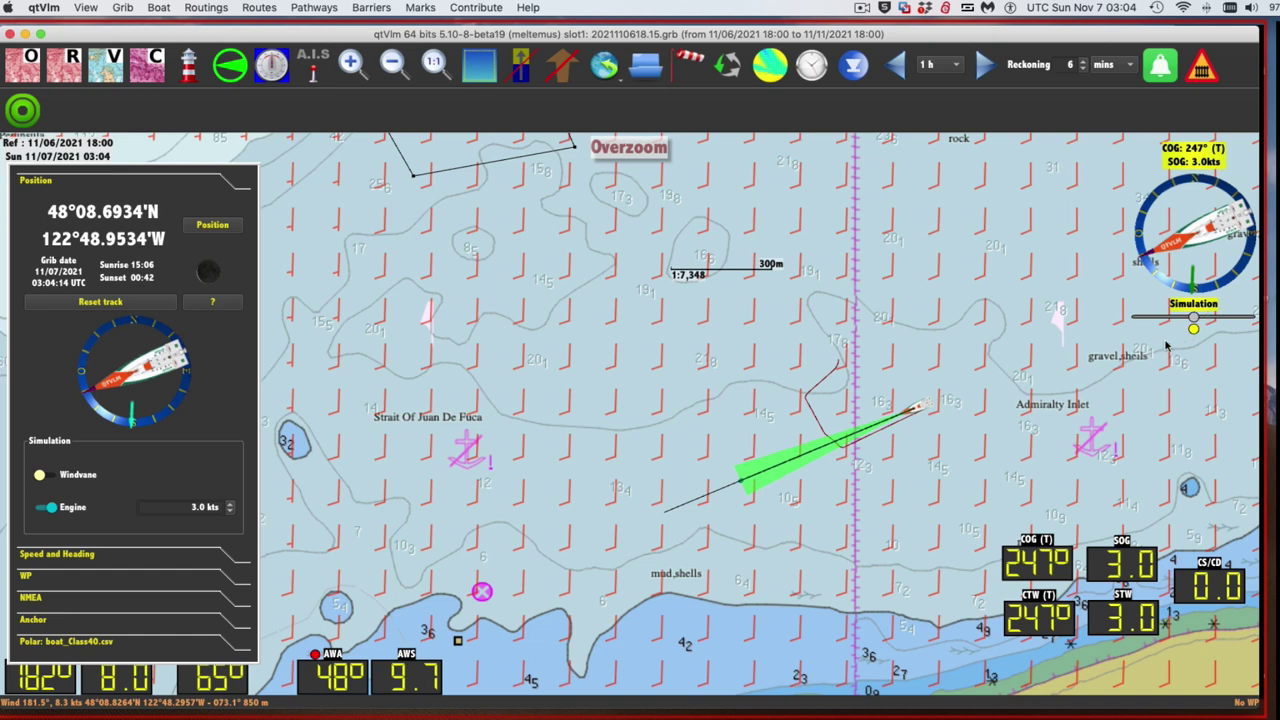
Extend the reckoning to 15 mins so the dangers cone reaches the magenta mark near the shore, and reduce it to 14 mins
left_click(1085, 62)
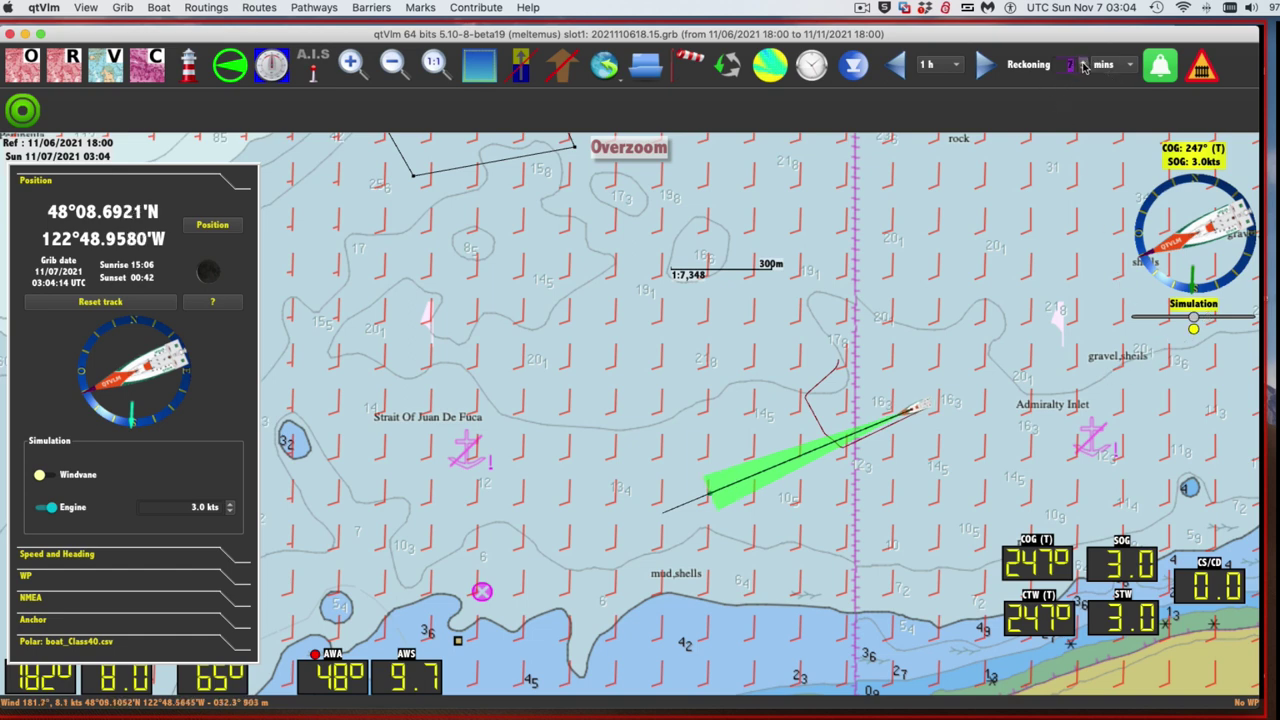
left_click(1085, 62)
left_click(1085, 62)
left_click(1085, 62)
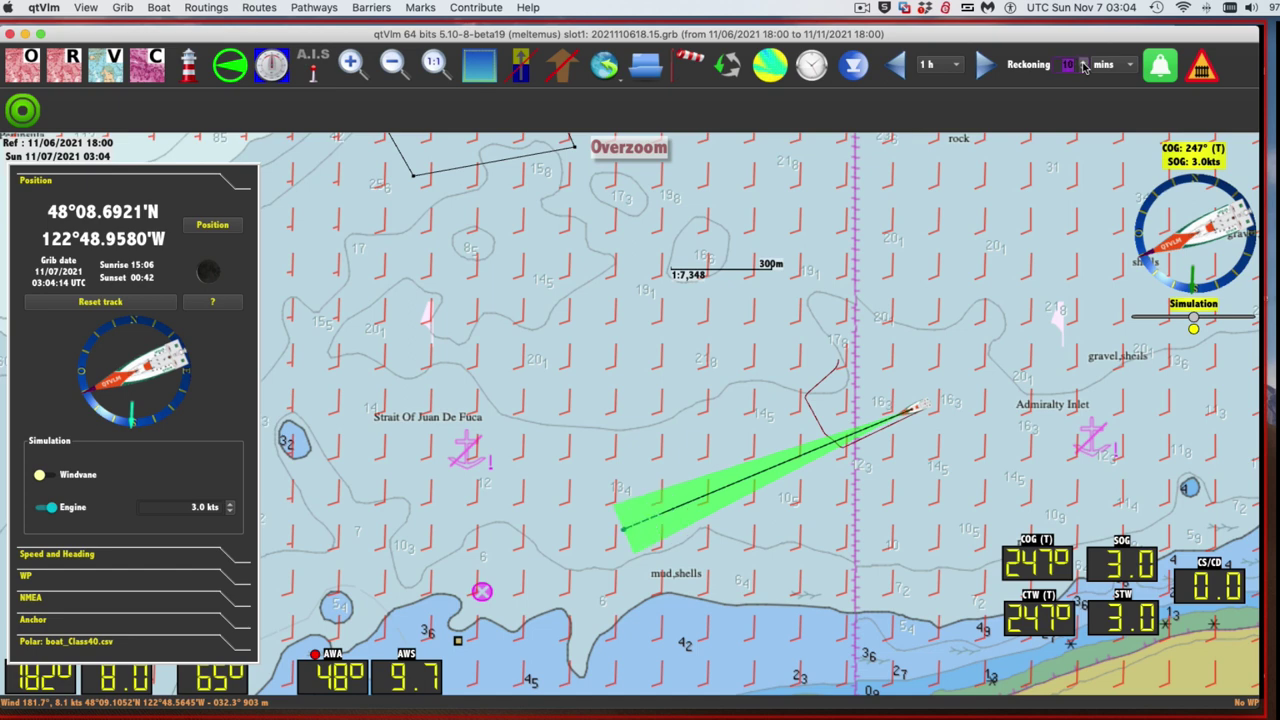
left_click(1085, 62)
left_click(1085, 62)
left_click(1085, 62)
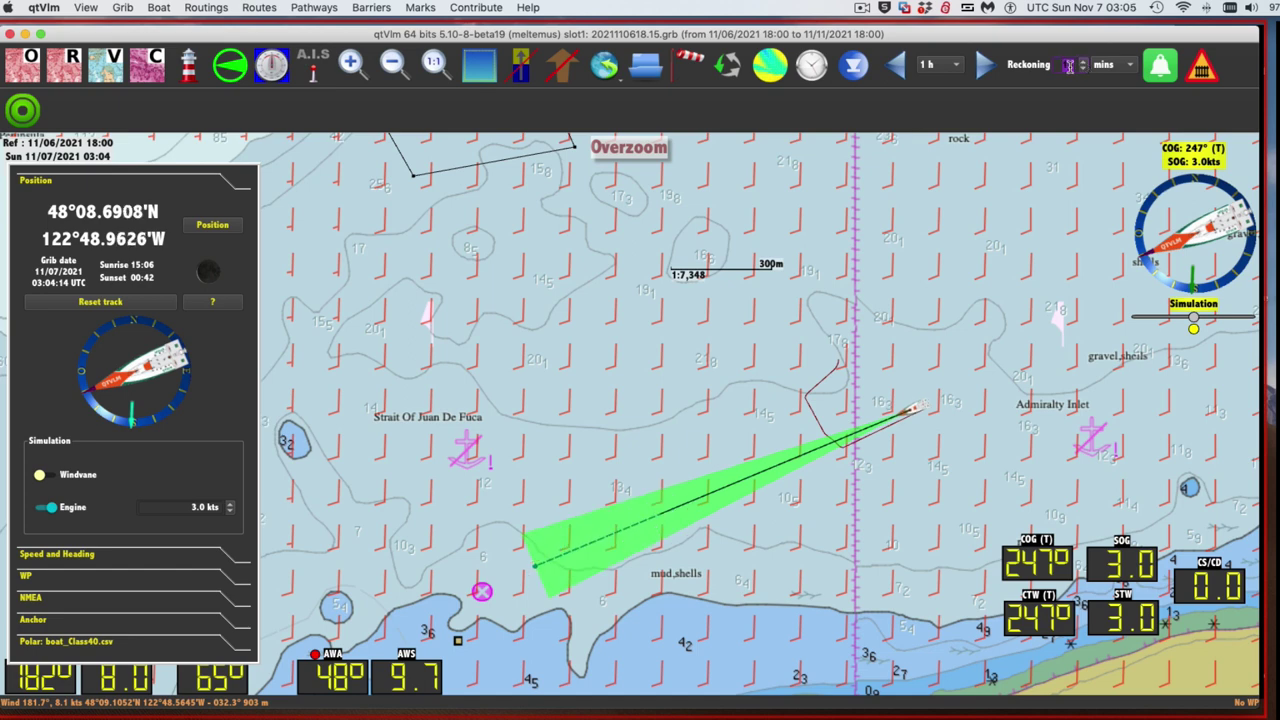
left_click(1083, 63)
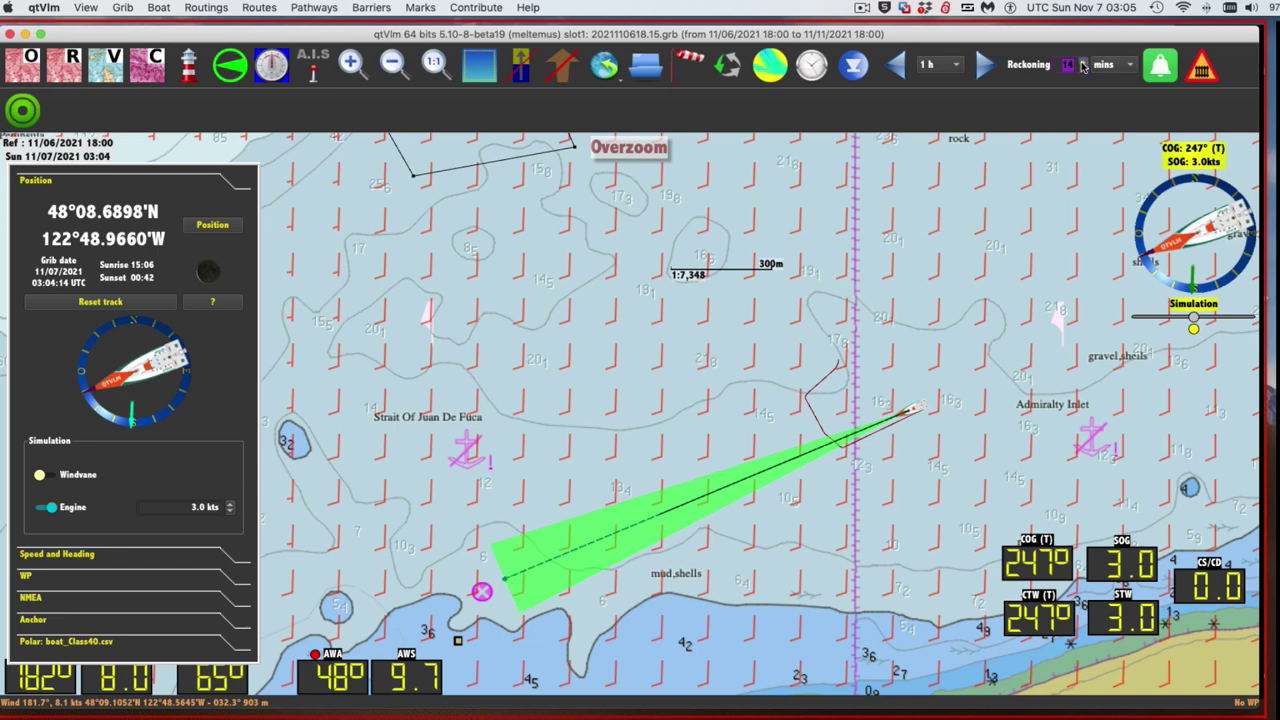
left_click(1083, 63)
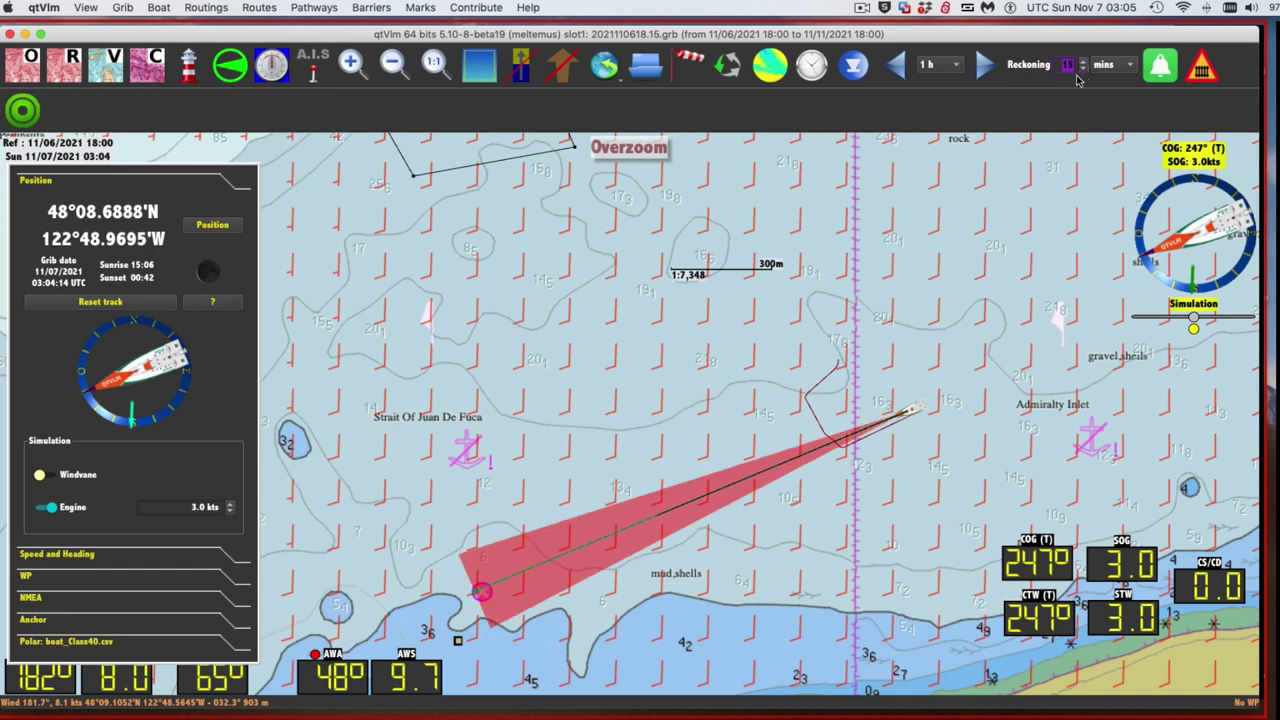
left_click(1083, 70)
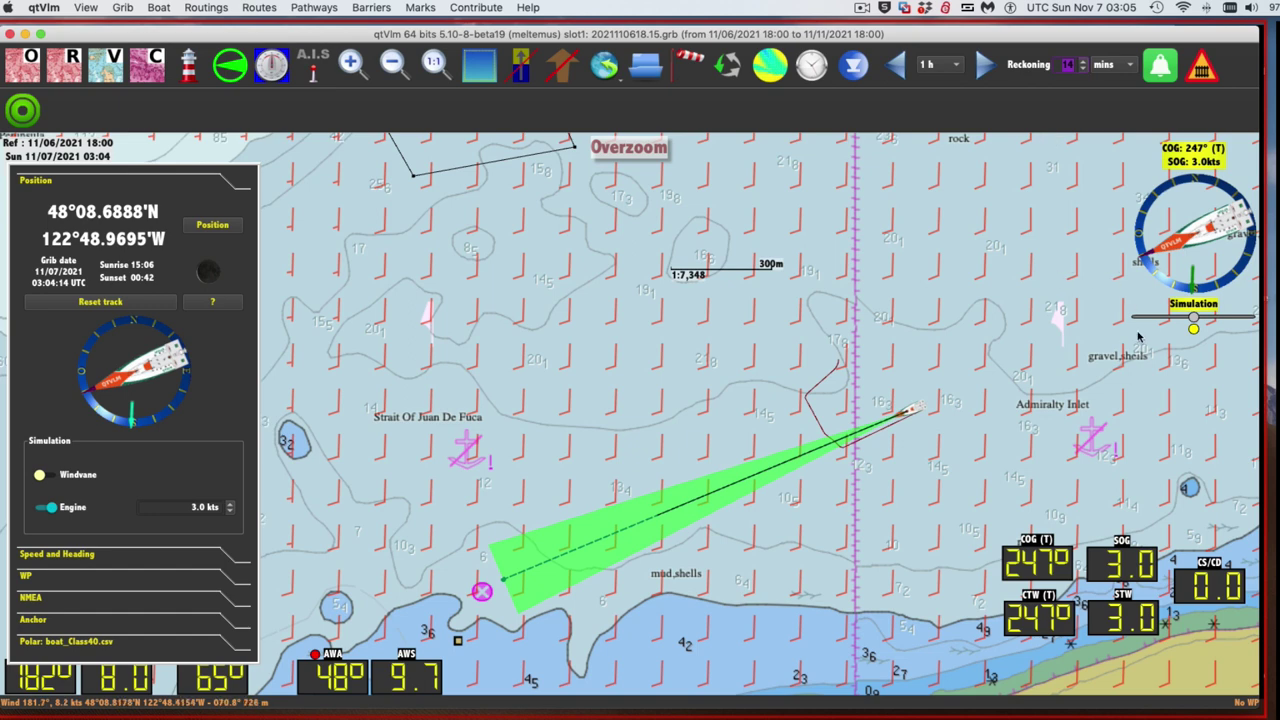
Adjust the boat's course to about 248° and halt it with an engine speed of 0.0 kts
left_click(1194, 328)
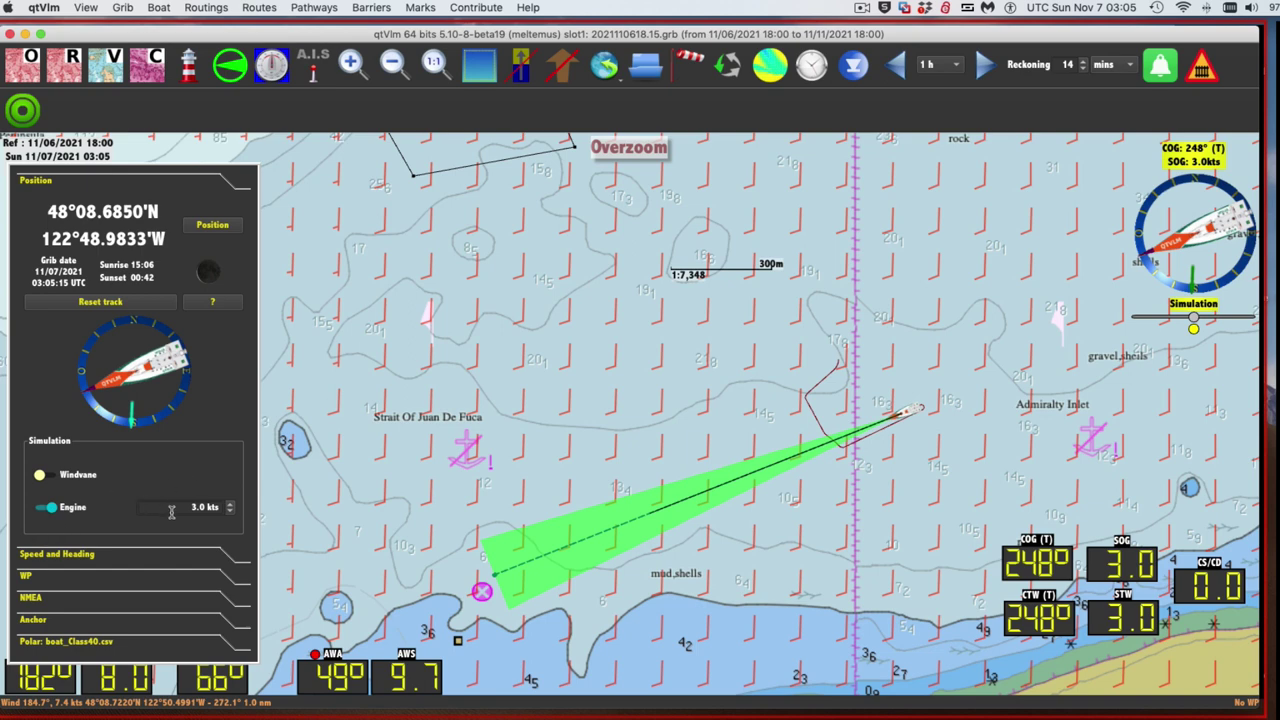
left_click(229, 511)
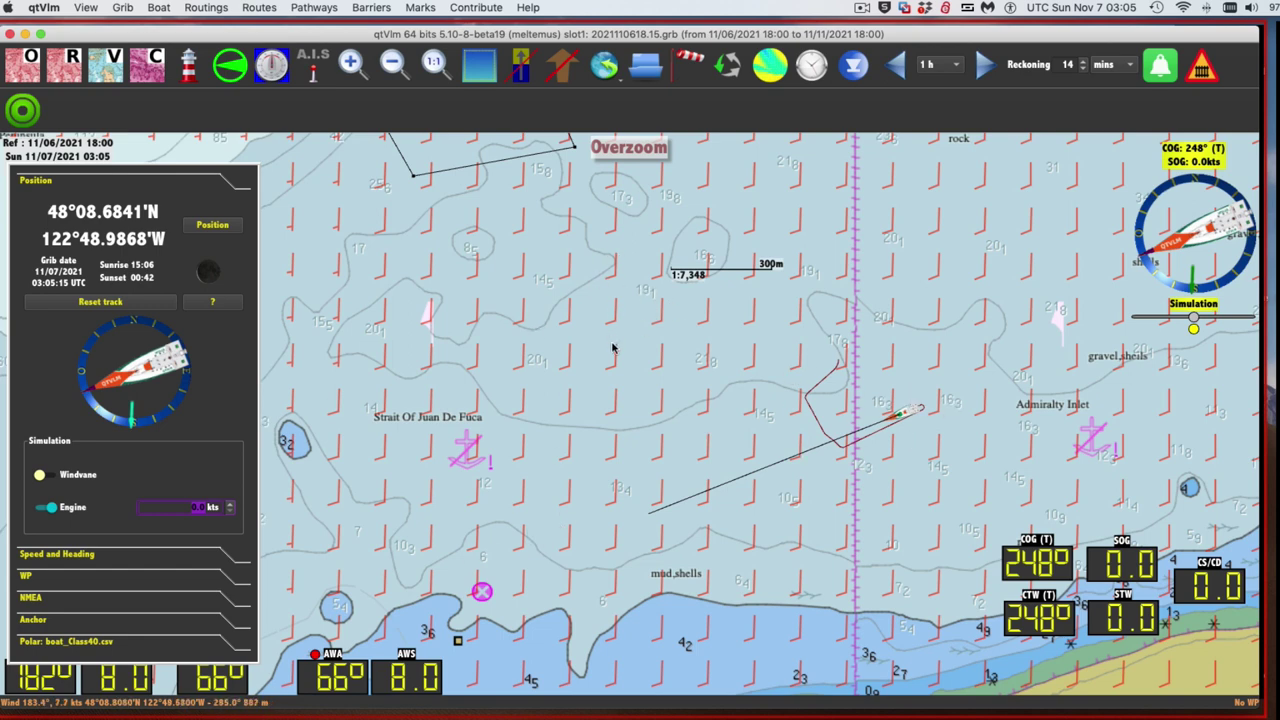
left_click_drag(517, 274, 514, 314)
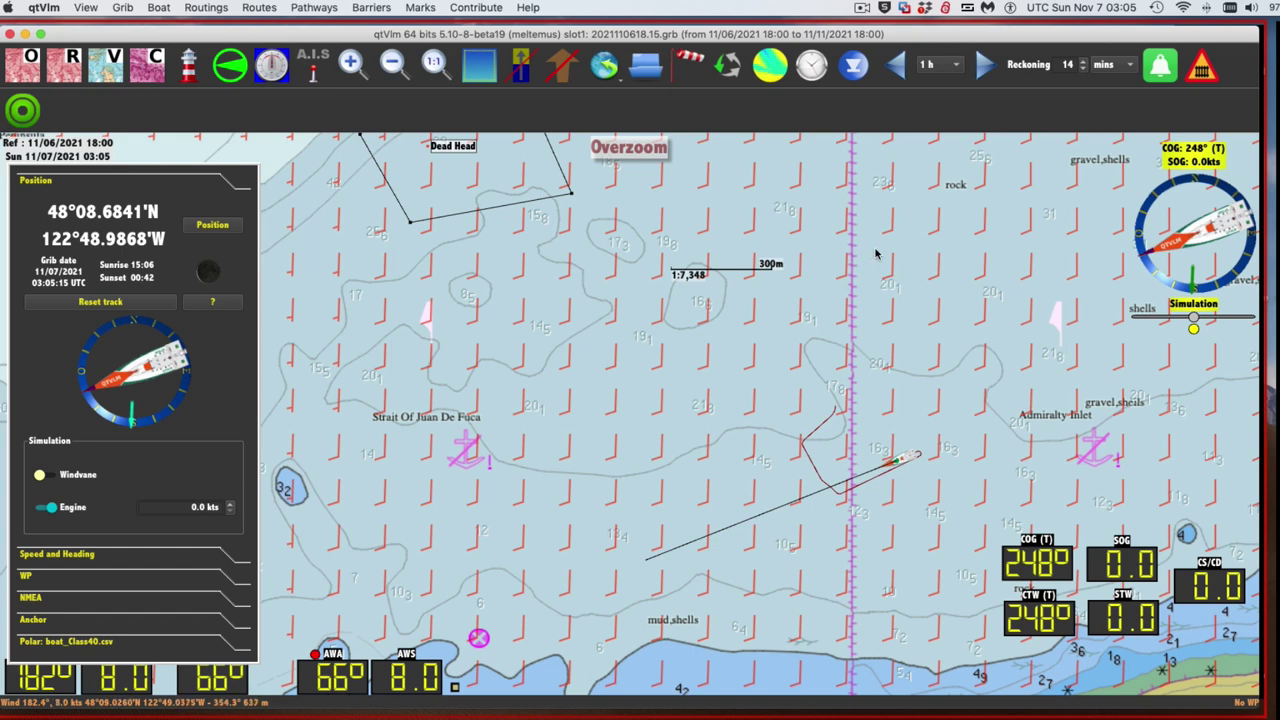
left_click_drag(808, 223, 846, 205)
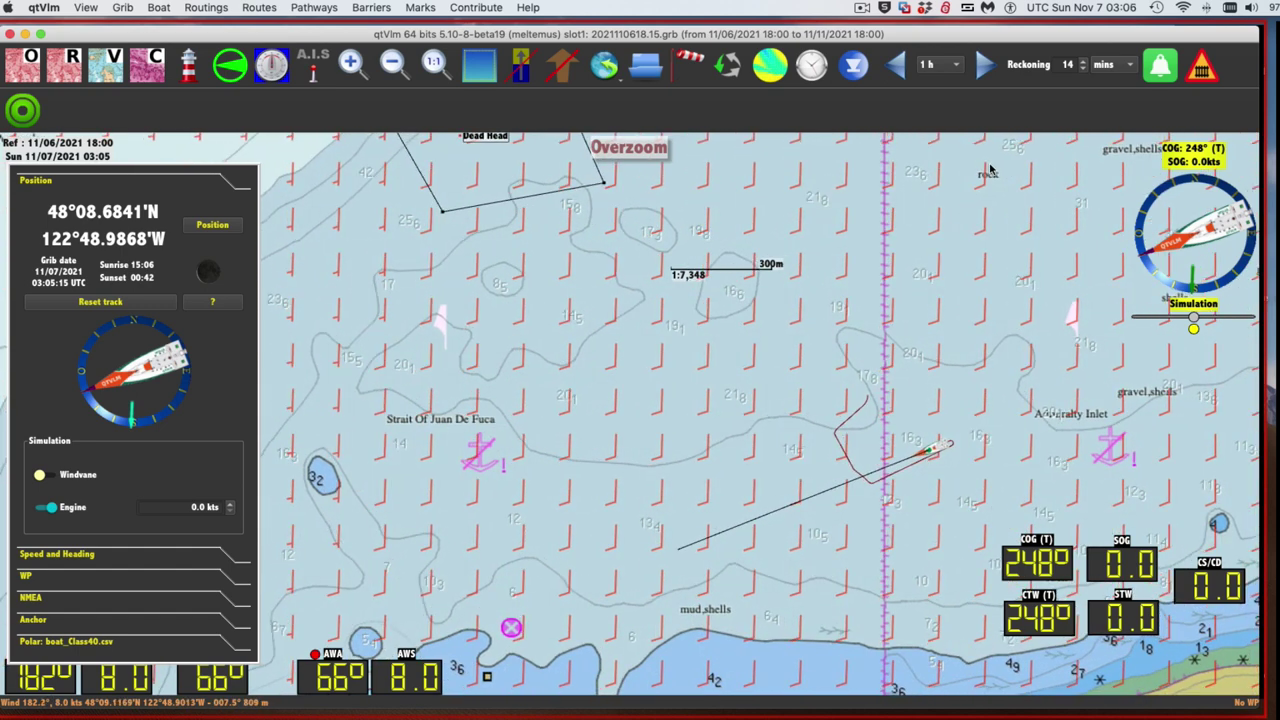
left_click(858, 8)
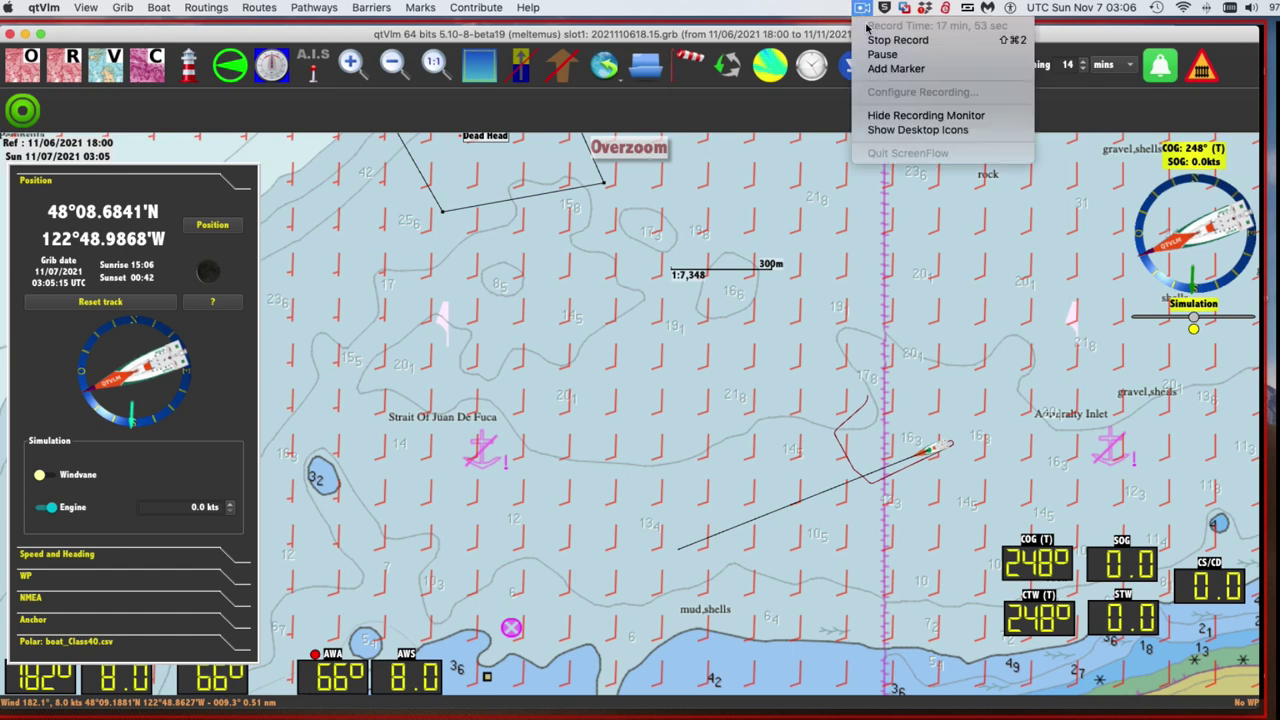